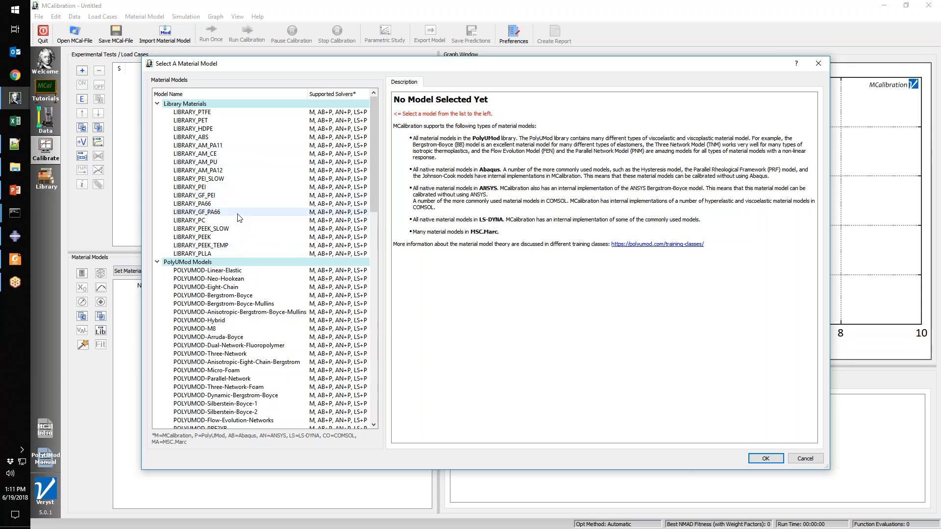
Load the LIBRARY_ABS material model from the Library Materials after viewing its description.
left_click(240, 137)
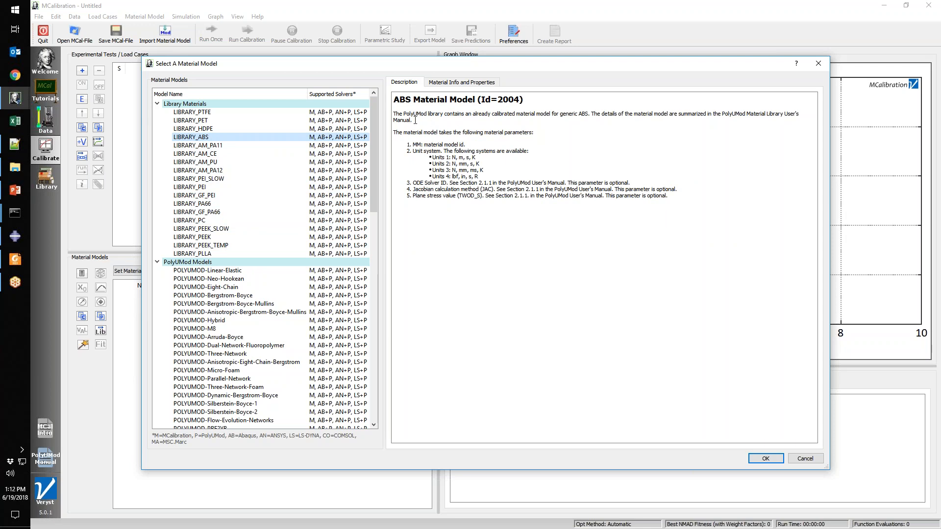
left_click_drag(415, 121, 398, 113)
left_click(453, 132)
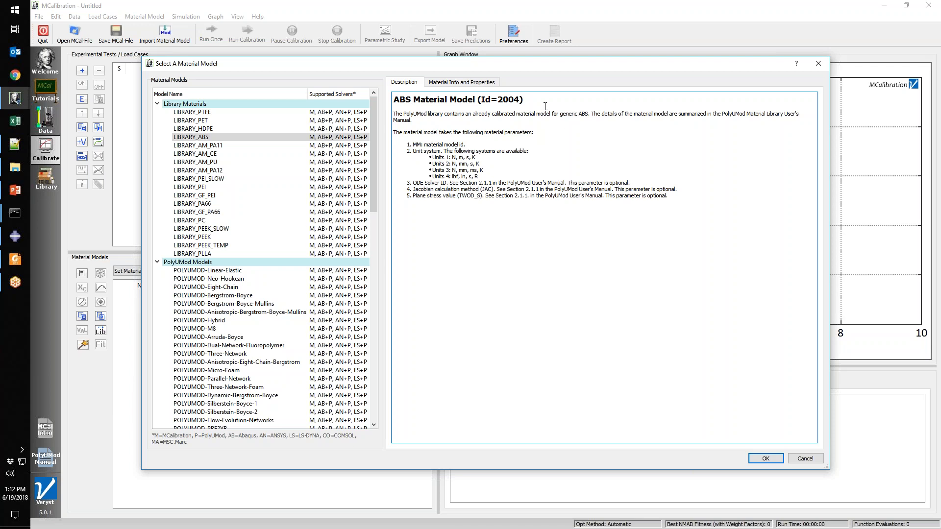
left_click(766, 458)
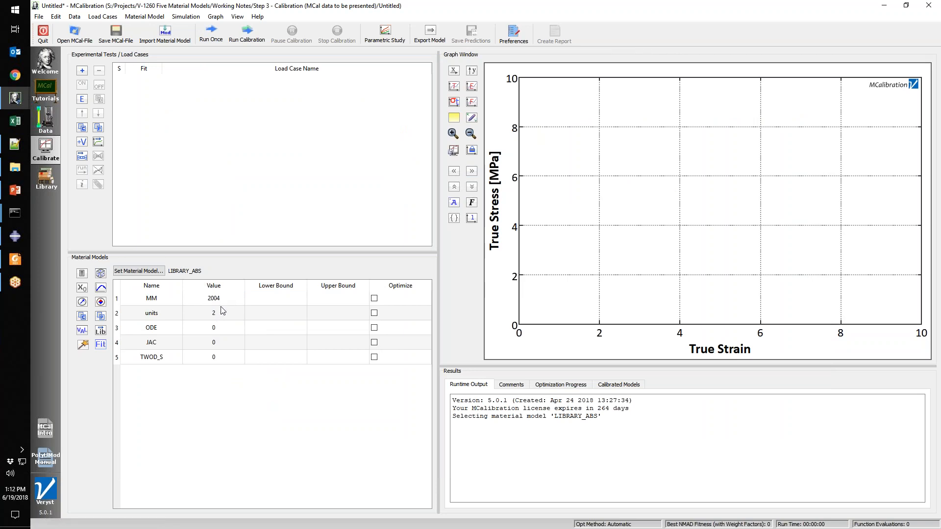
Add the pre-defined virtual test set "Uniaxial tension, 6 strain rates" and run all its load cases once.
left_click(81, 143)
key("Down")
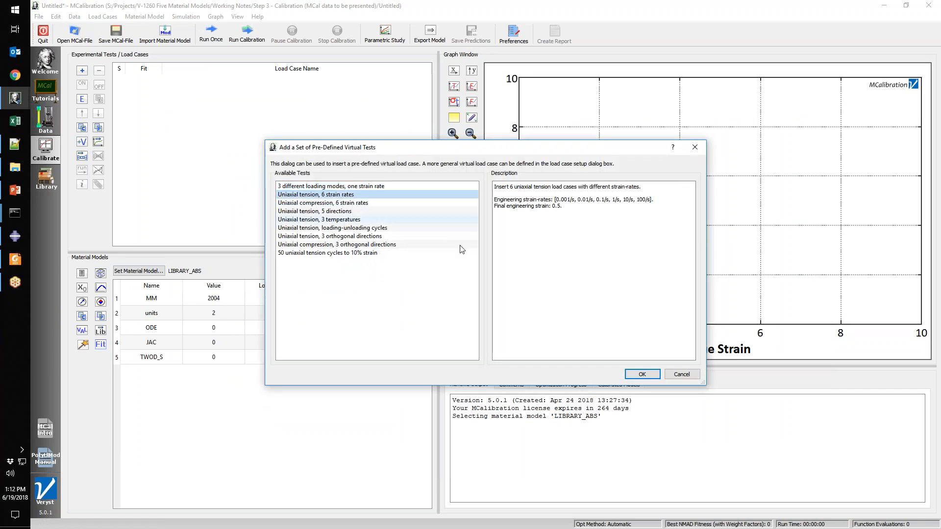
left_click(640, 373)
left_click(206, 25)
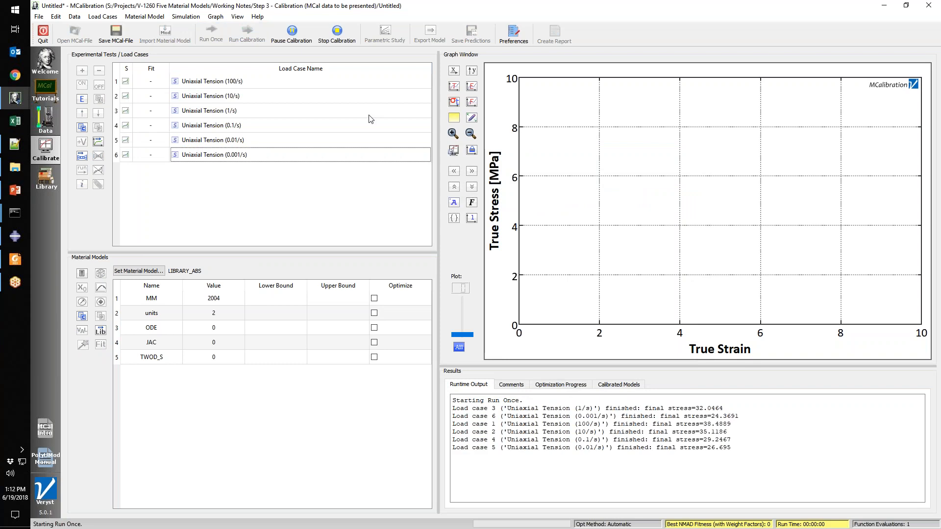
Plot the predictions as engineering stress versus engineering strain and move the graph legend below the curves.
left_click(471, 87)
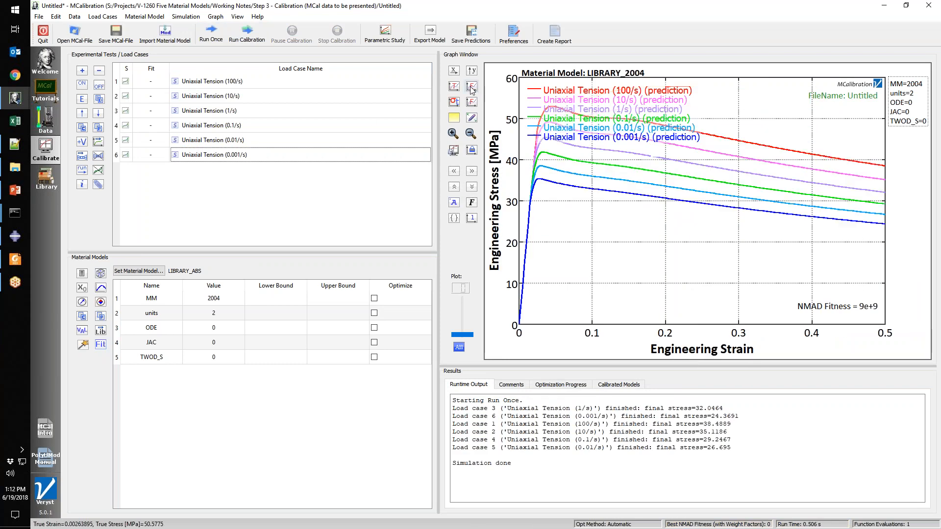
left_click(594, 111)
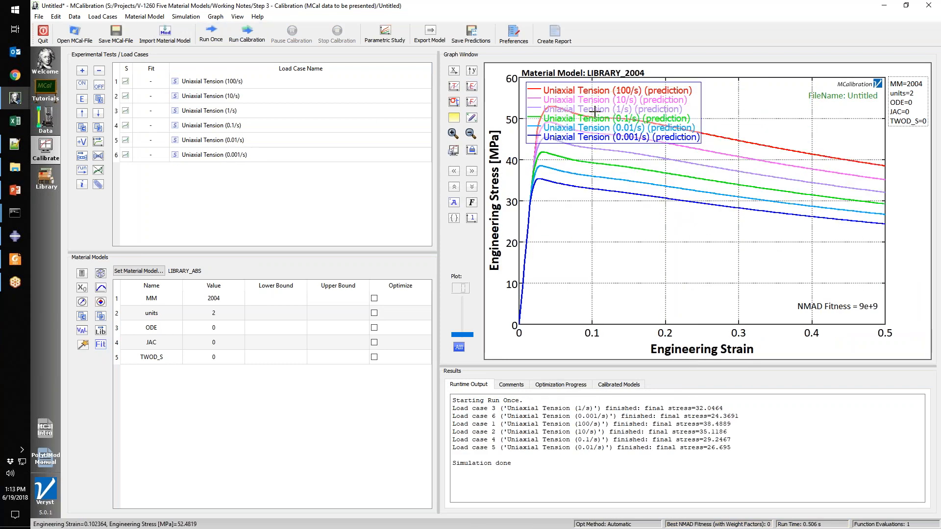
left_click_drag(594, 112, 611, 274)
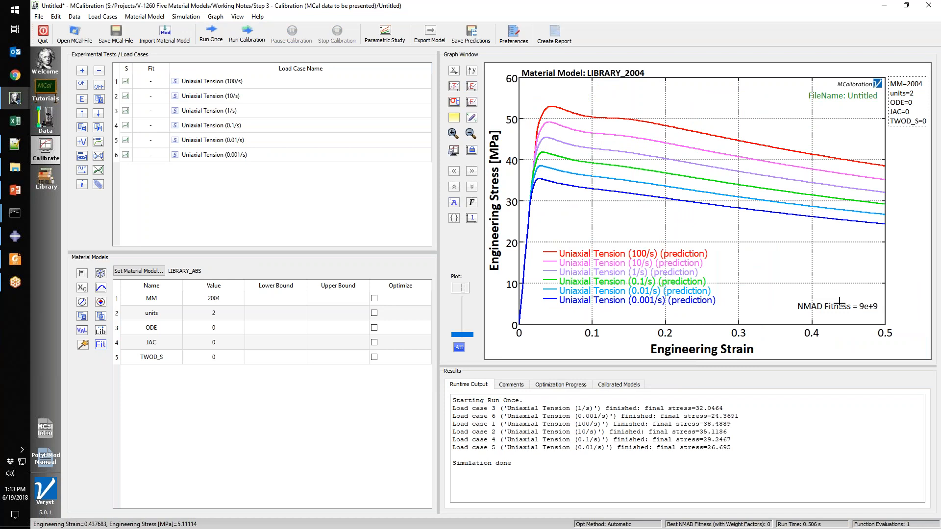
right_click(839, 302)
left_click(862, 333)
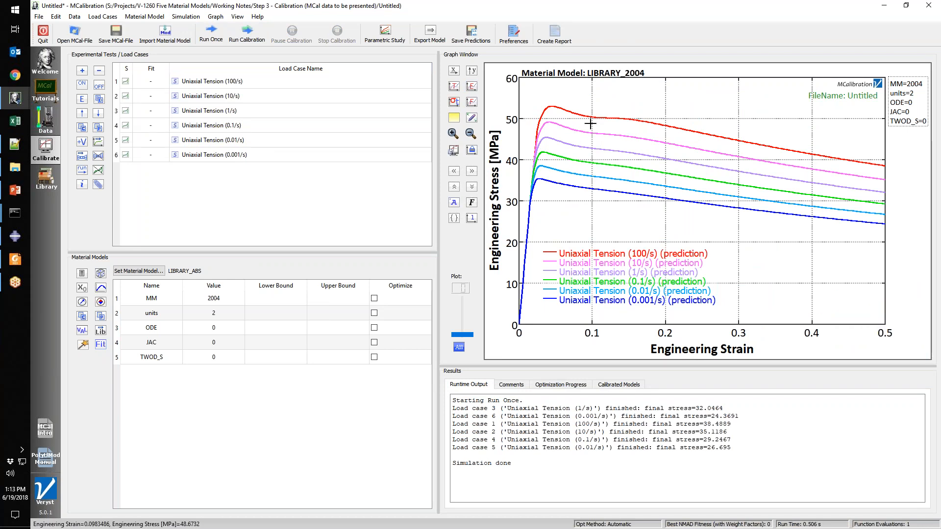
left_click(301, 211)
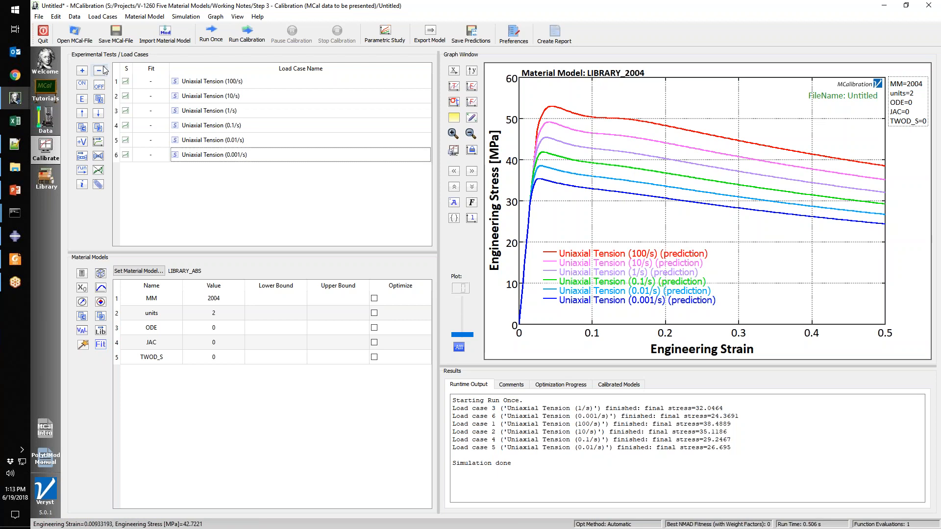
Create a Virtual Experiment (Segments) load case with a segment at engineering strain rate 0.1 until engineering strain 0.4.
left_click(82, 70)
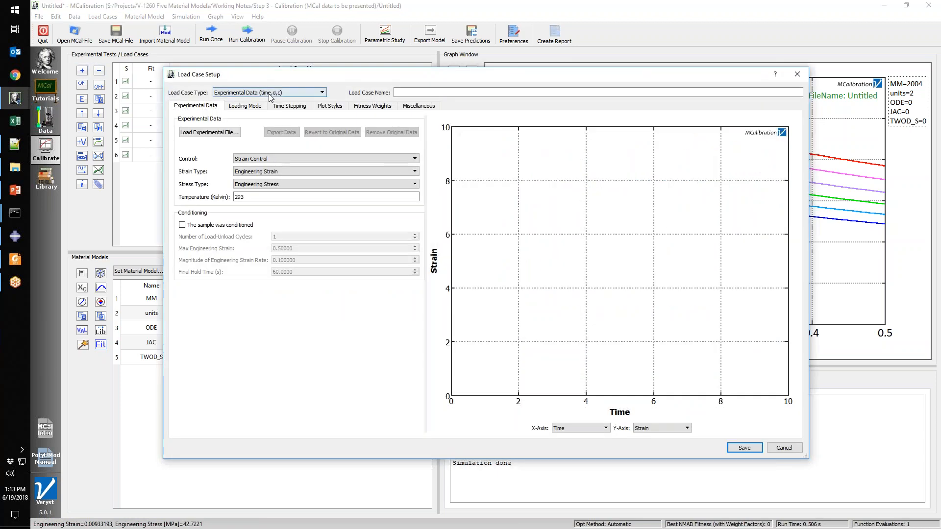
left_click(270, 93)
left_click(269, 107)
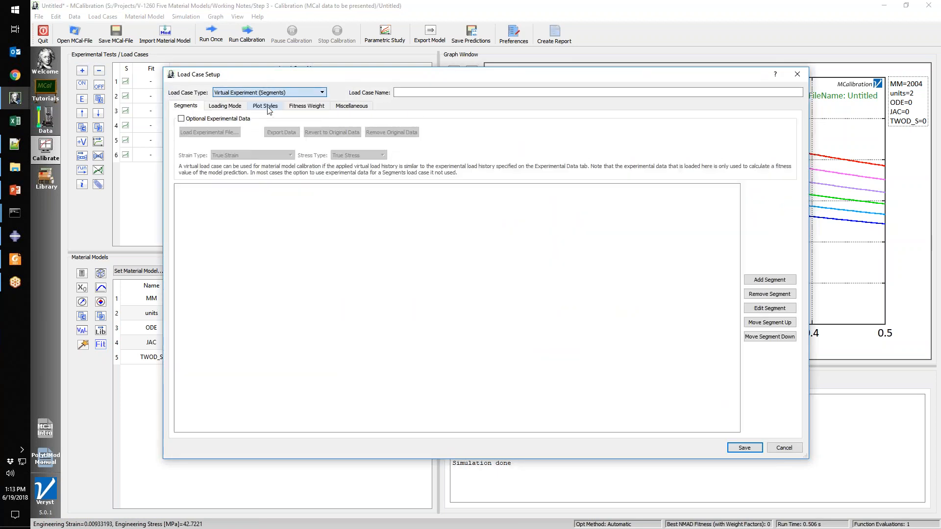
left_click(769, 279)
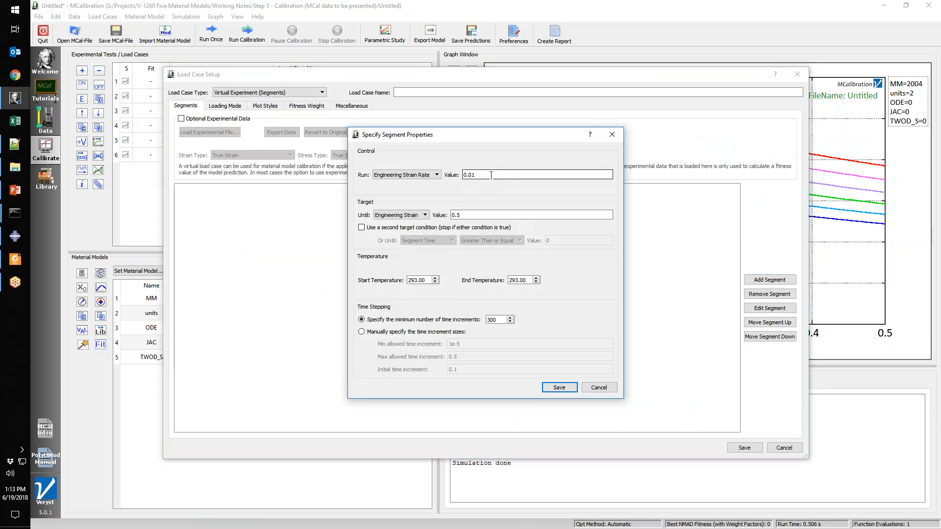
left_click_drag(489, 176, 438, 168)
type("0.1")
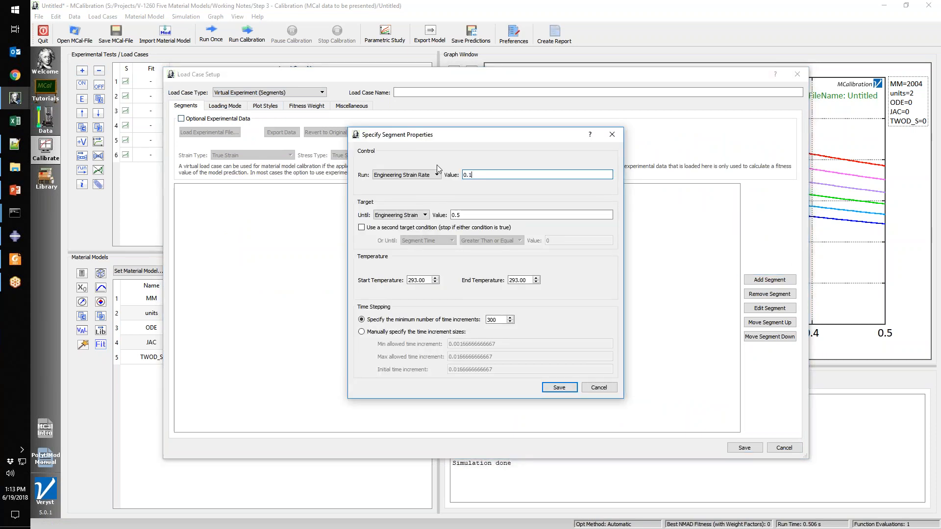
left_click_drag(489, 214, 395, 217)
type("0.4")
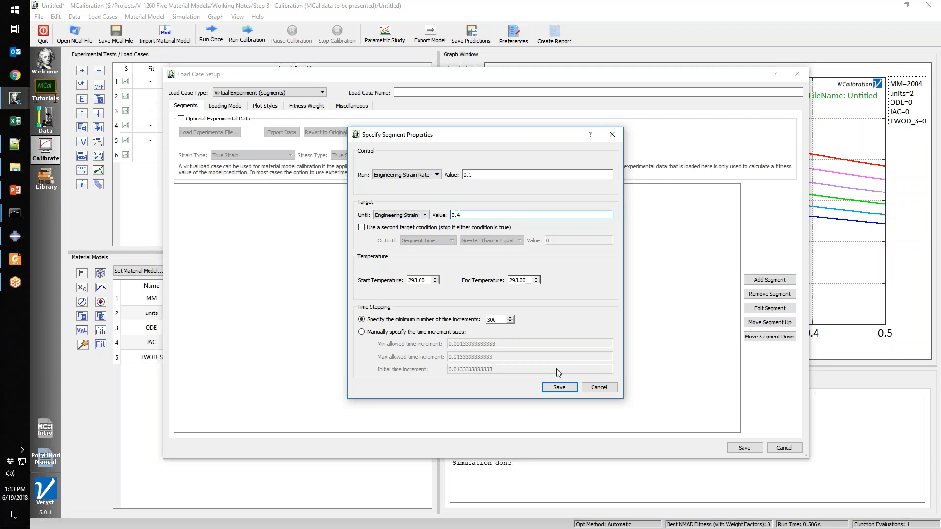
left_click(560, 391)
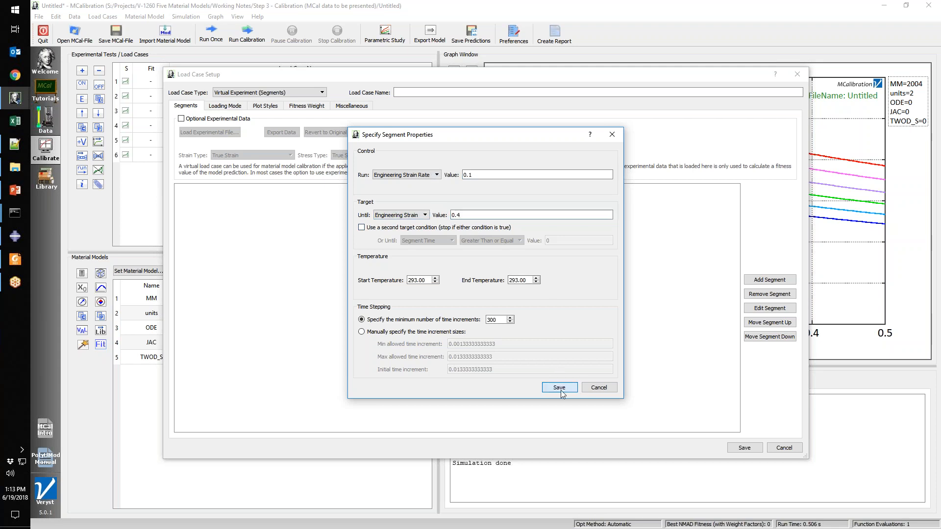
Set the new virtual experiment's loading mode to Simple Shear and save the load case.
left_click(230, 106)
left_click(235, 123)
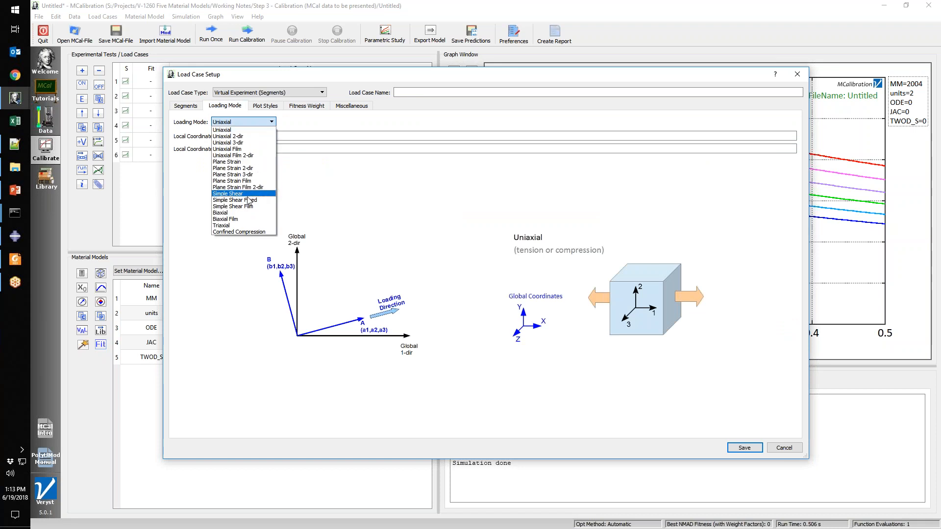
left_click(248, 194)
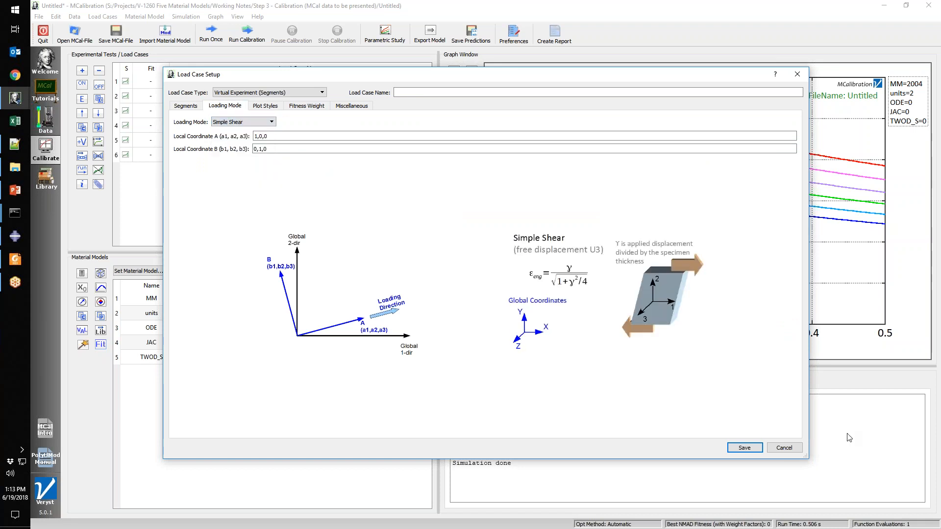
left_click(745, 447)
Run only the simple shear virtual experiment and highlight its predicted curve in the graph.
right_click(246, 168)
left_click(274, 170)
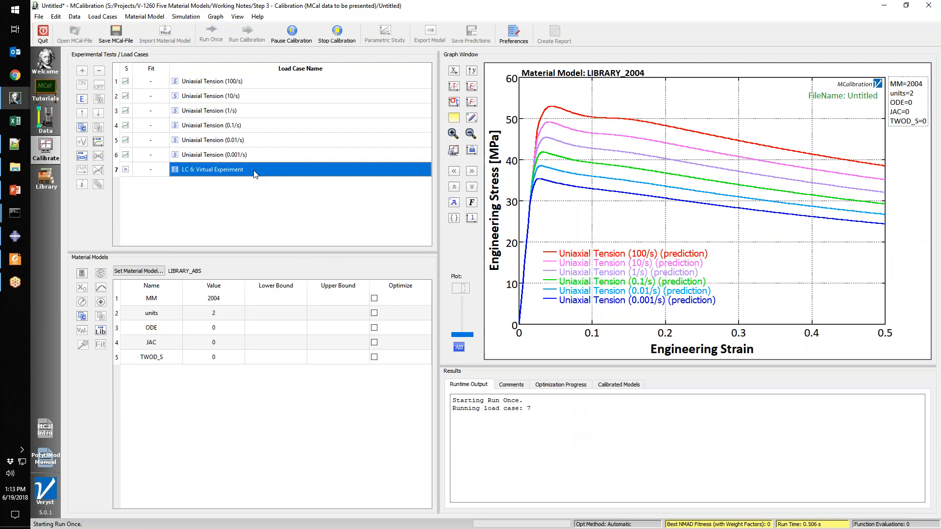
left_click(270, 171)
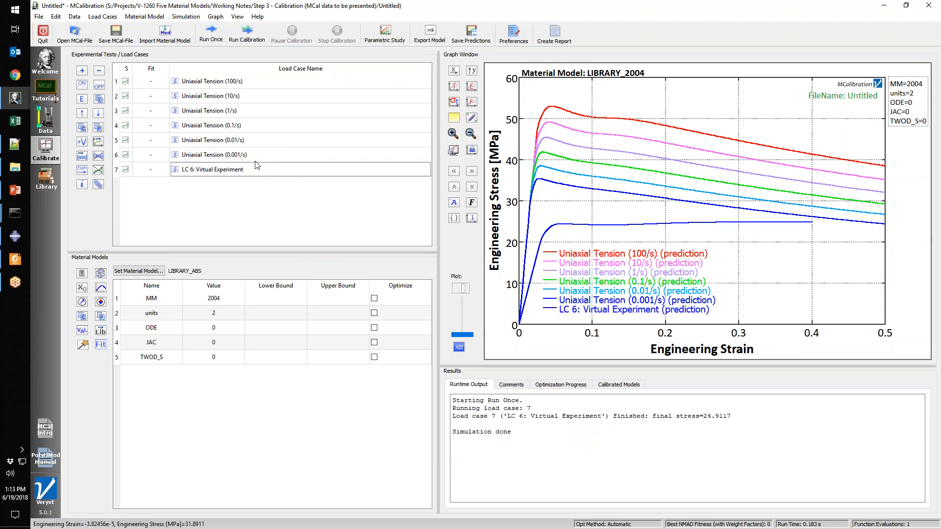
left_click(260, 169)
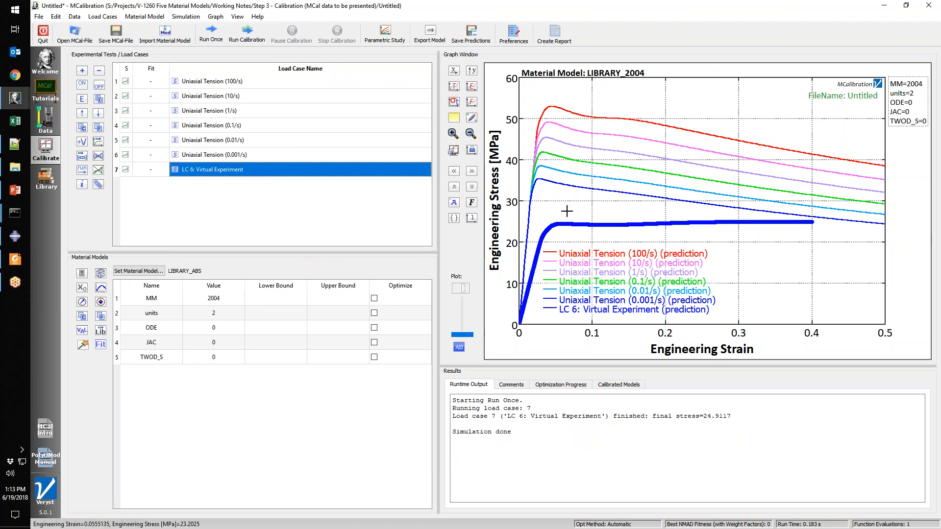
left_click(227, 222)
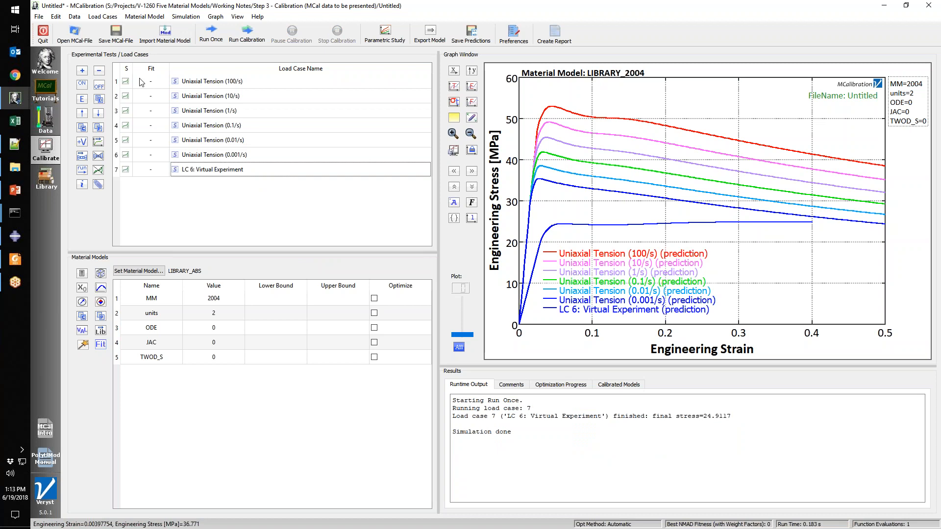
left_click(81, 71)
left_click(260, 93)
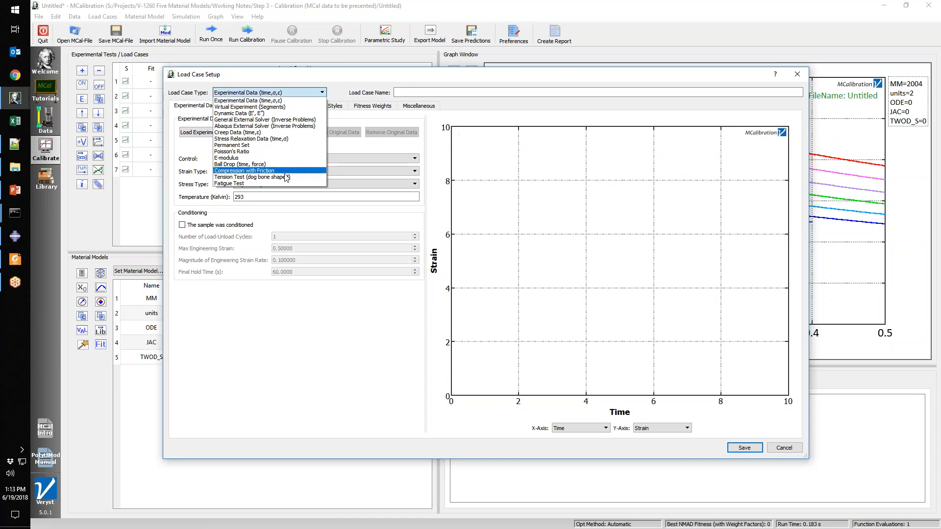
left_click(300, 198)
key("Escape")
Change the LC 6 virtual experiment's loading mode to Biaxial and save the load case.
double_click(210, 170)
left_click(251, 93)
left_click(250, 93)
left_click(228, 106)
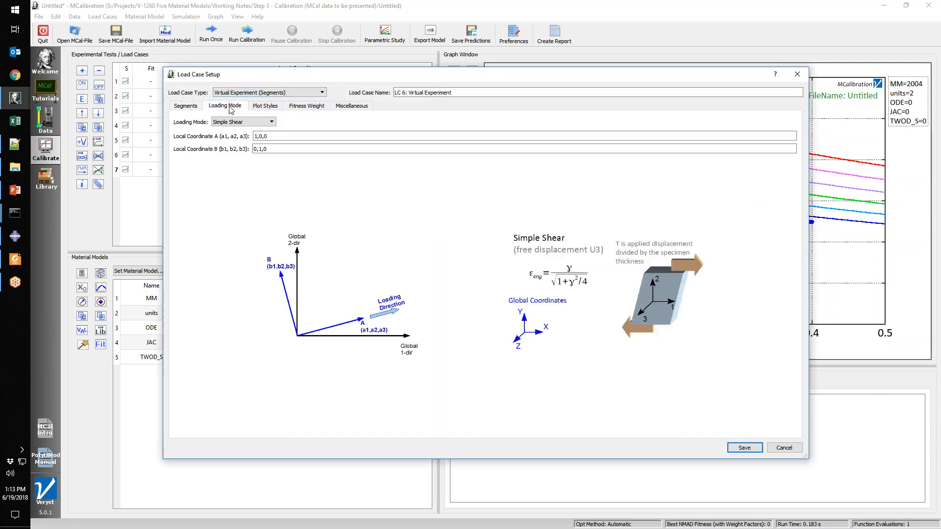
left_click(254, 122)
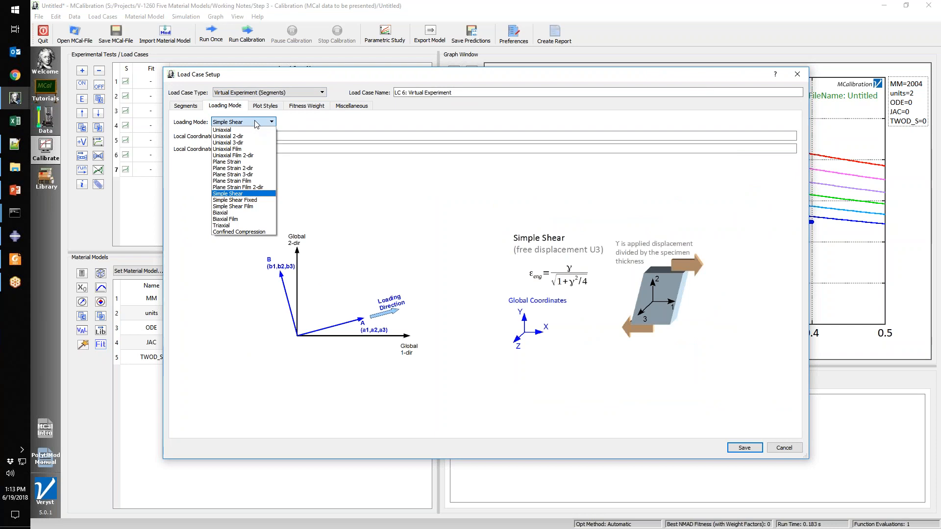
left_click(258, 214)
left_click(744, 448)
Run only the biaxial virtual experiment and highlight its predicted curve for comparison with the tension curves.
right_click(257, 169)
left_click(273, 175)
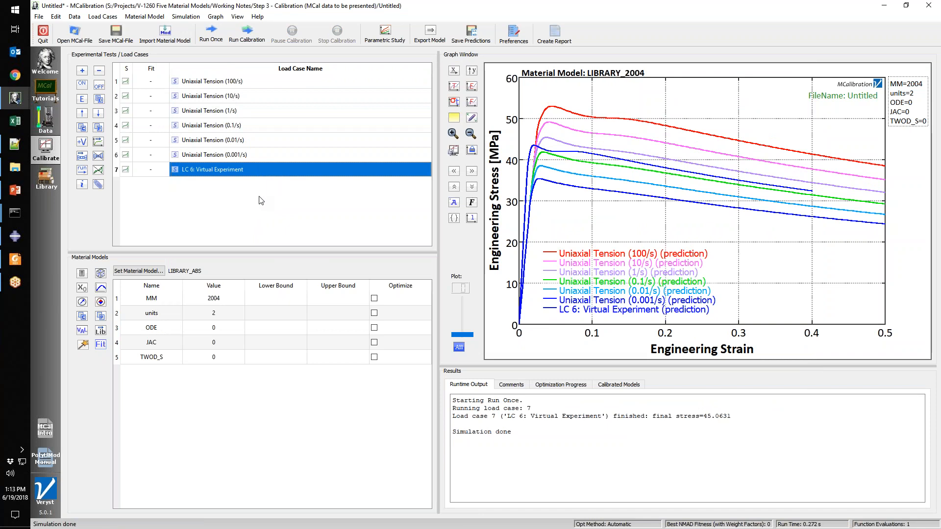
left_click(247, 143)
left_click(246, 169)
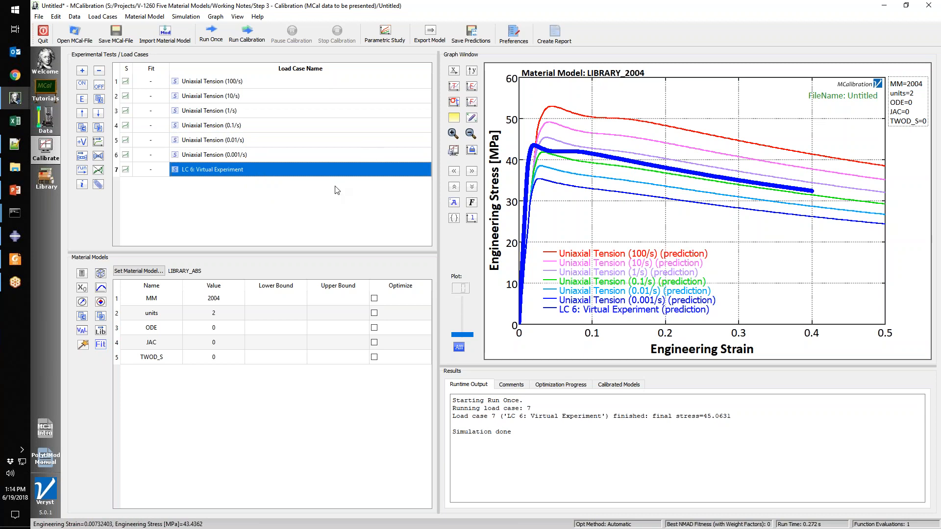
left_click(314, 219)
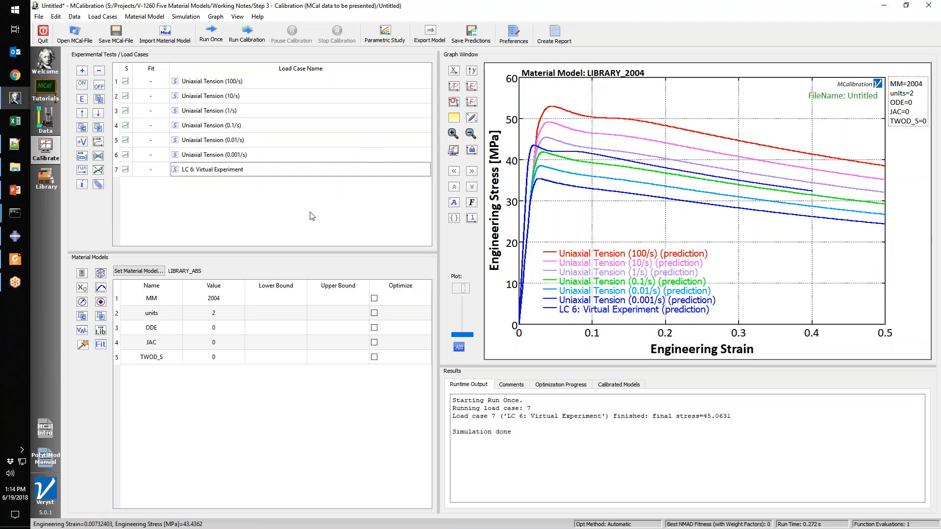
Reopen the LC 6 virtual experiment and set its loading mode to Uniaxial.
left_click(217, 174)
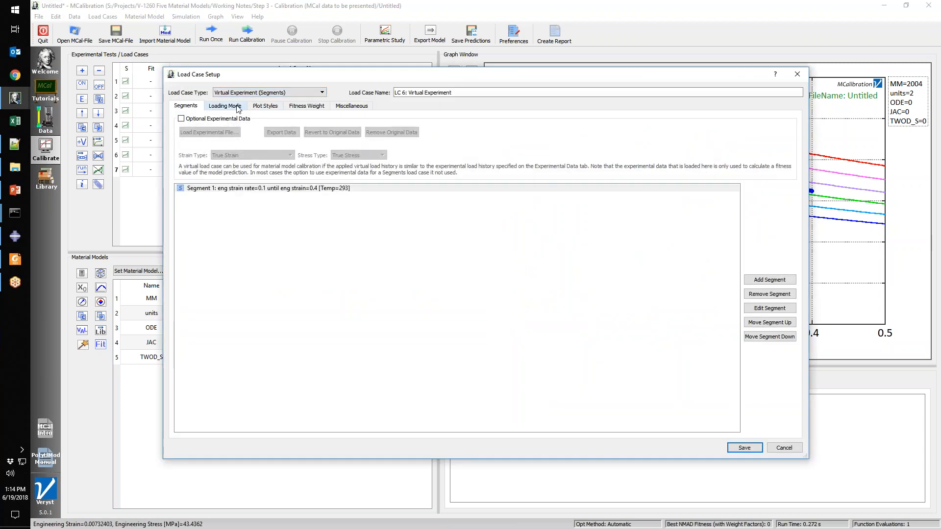
left_click(240, 107)
left_click(243, 122)
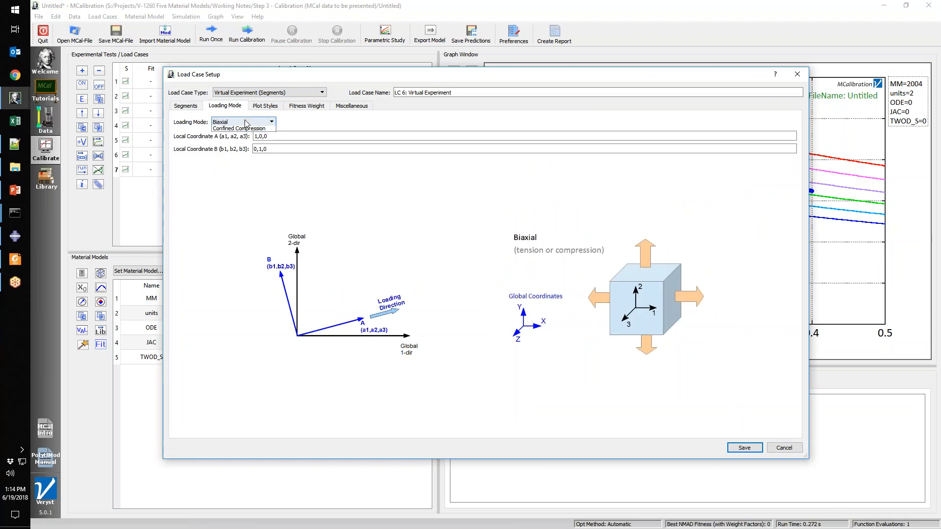
left_click(244, 131)
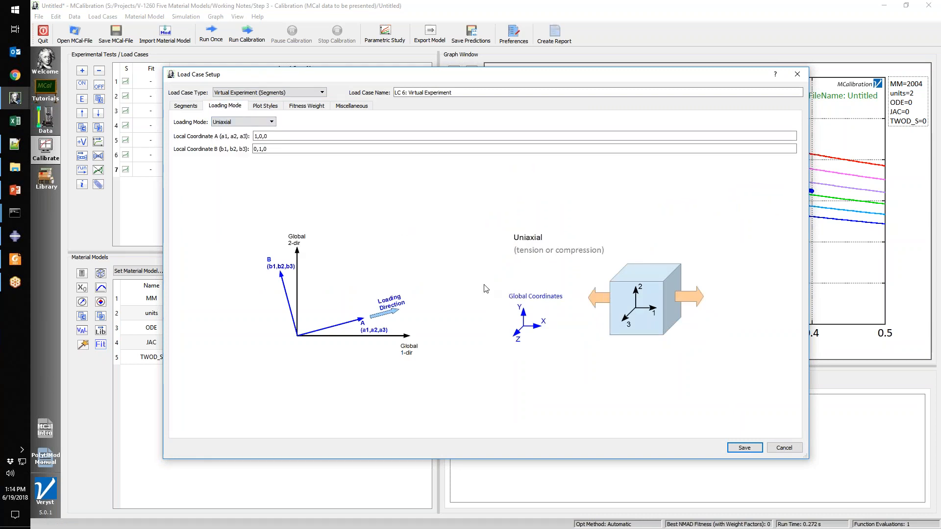
Add a second segment to the virtual experiment with engineering strain rate 0 until segment time 30.
left_click(190, 107)
left_click(769, 280)
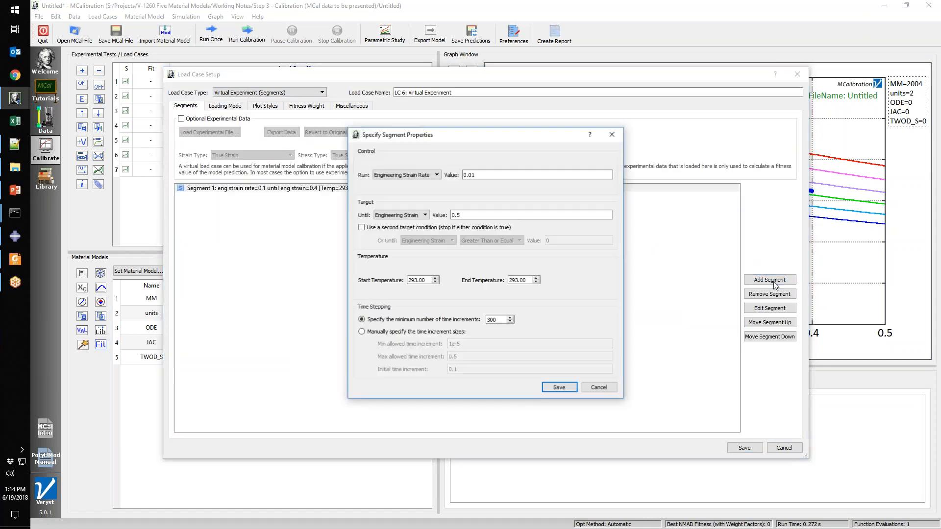
type("0")
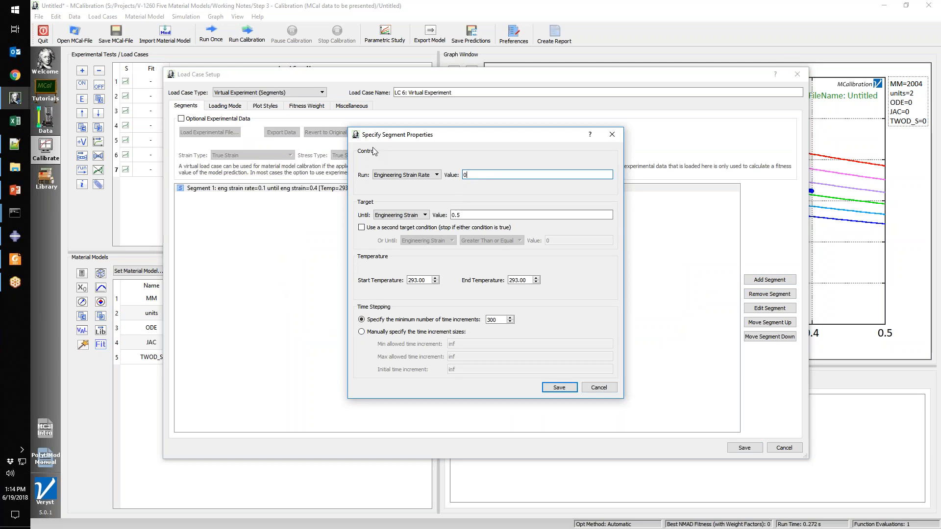
left_click(411, 215)
left_click(397, 223)
key("Tab")
type("30")
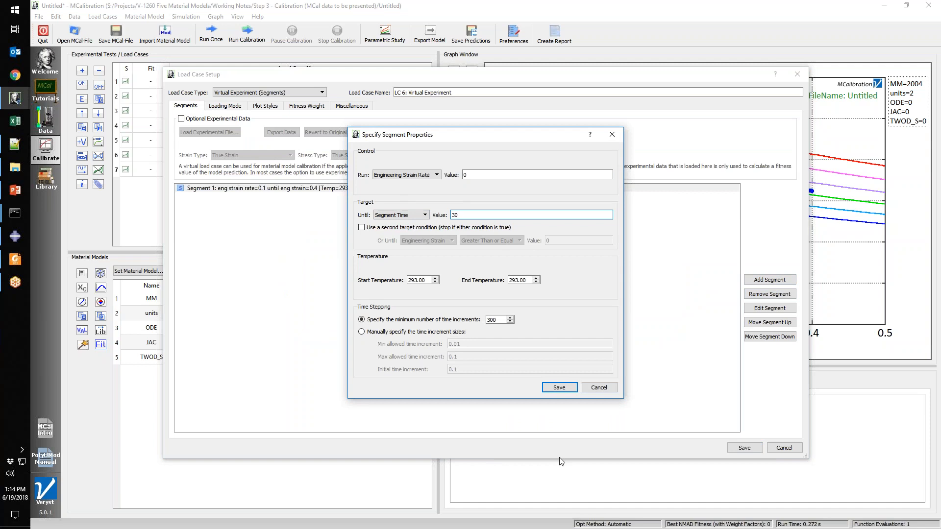
left_click(559, 387)
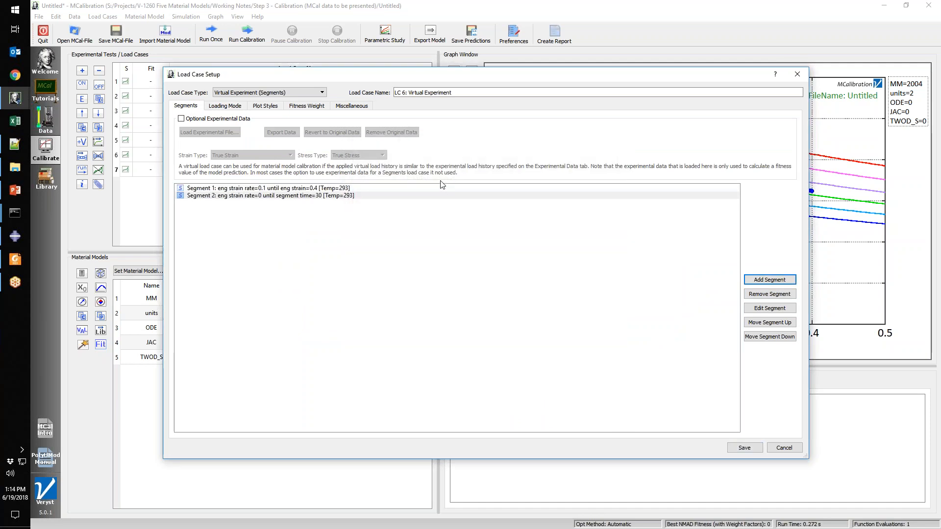
Save the two-segment virtual experiment and run only that load case.
left_click(743, 447)
right_click(231, 170)
left_click(245, 179)
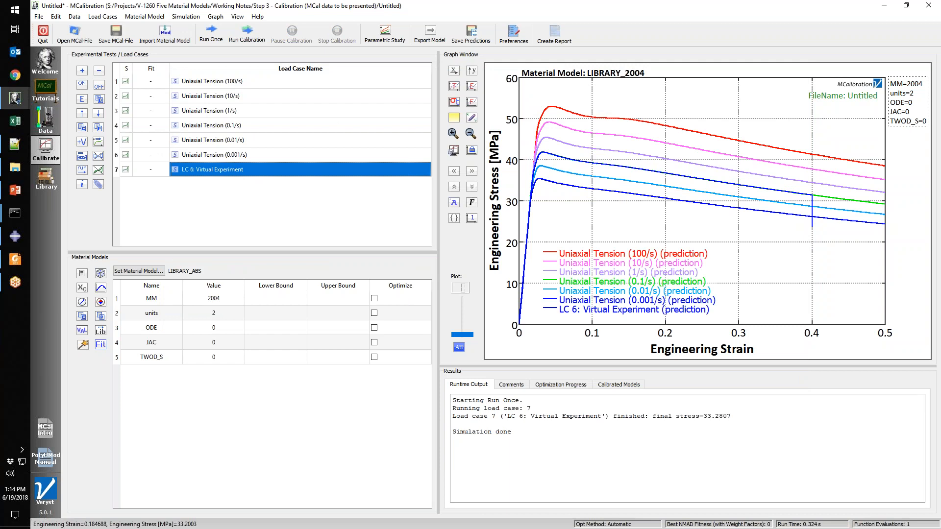
Deactivate the six uniaxial tension load cases and plot the LC 6 virtual experiment's engineering stress against time.
left_click_drag(260, 150, 257, 81)
key("space")
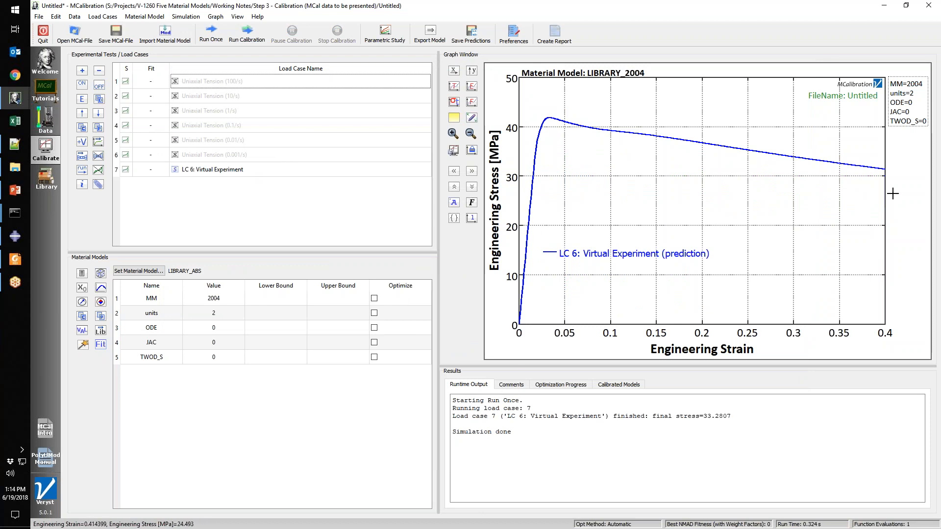
left_click(454, 103)
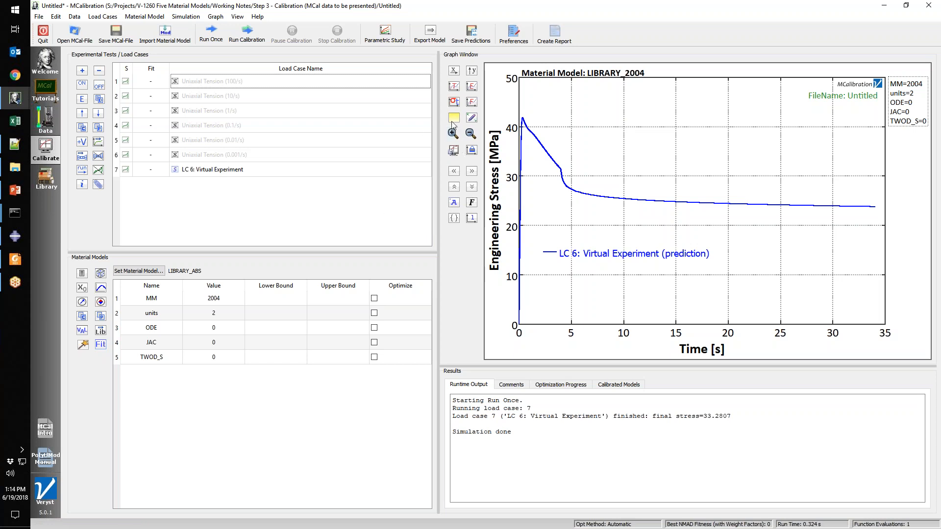
Review the available export formats for the material parameters and close the dialog without exporting.
left_click(430, 34)
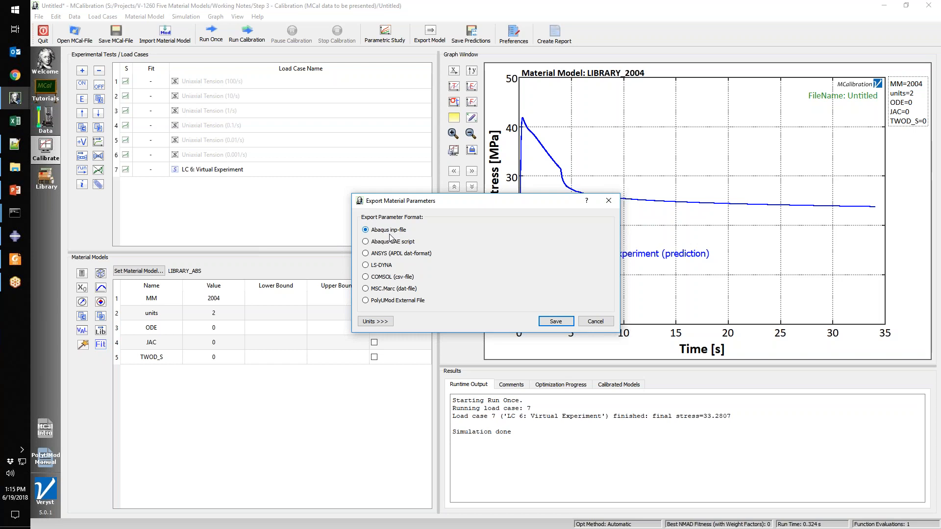
left_click(601, 324)
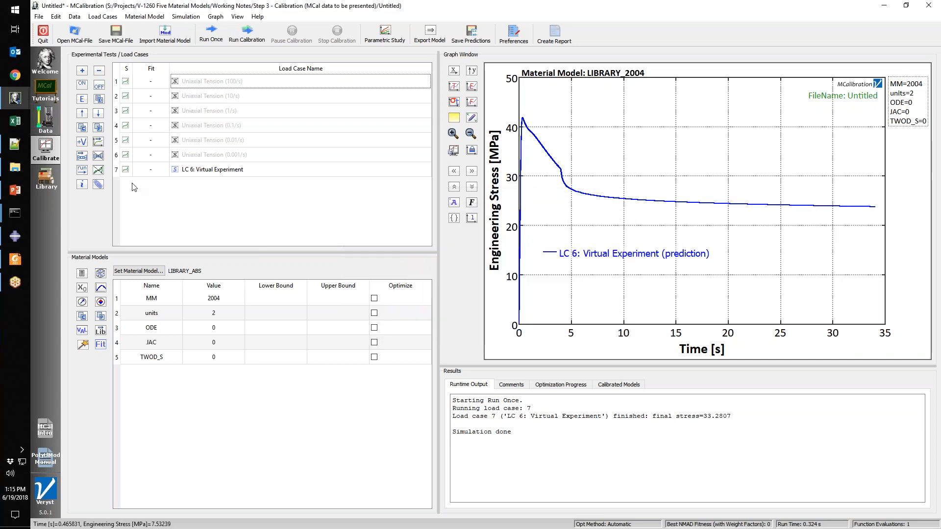
Switch to Notepad++ and examine the density, user material constants and Depvar entries in ABS.inp, plus the constants line in PA66.inp.
key("super+shift+Left")
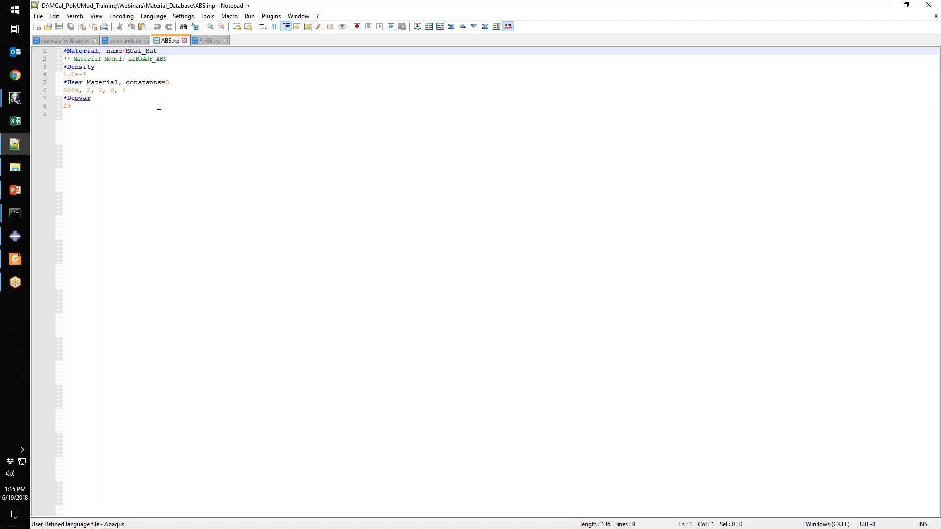
left_click_drag(106, 104, 62, 52)
left_click(124, 101)
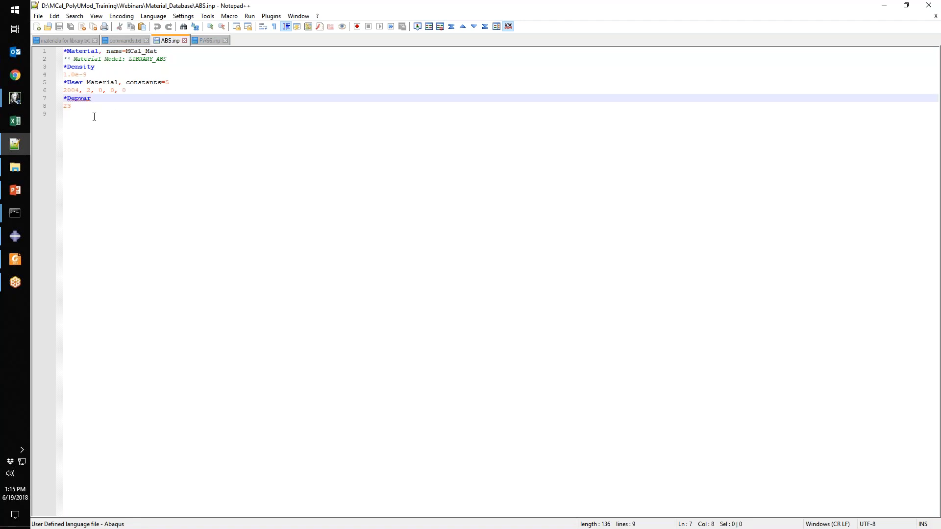
left_click_drag(147, 92, 57, 89)
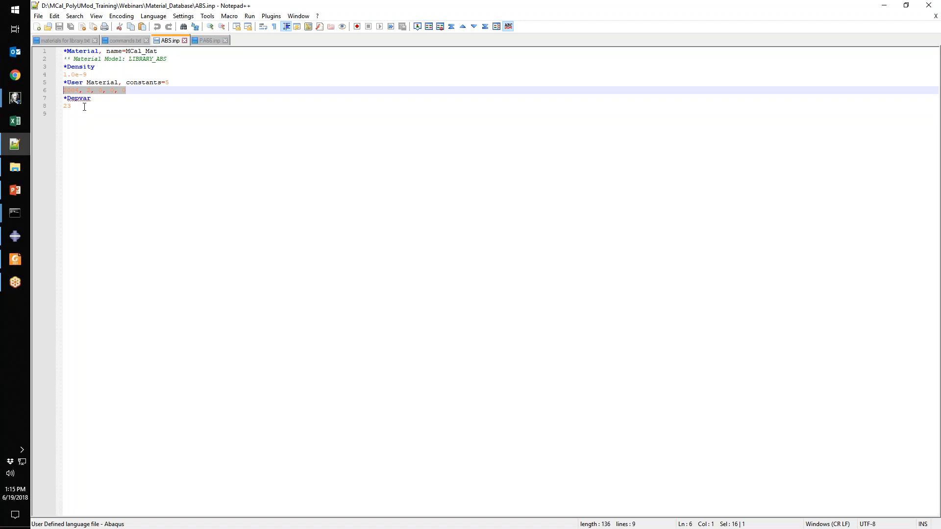
left_click_drag(84, 107, 60, 101)
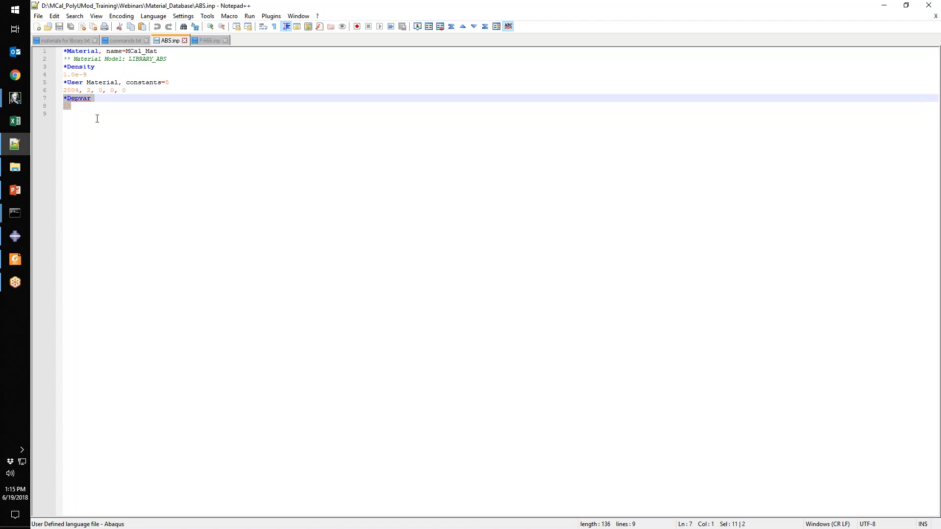
left_click_drag(91, 82, 59, 70)
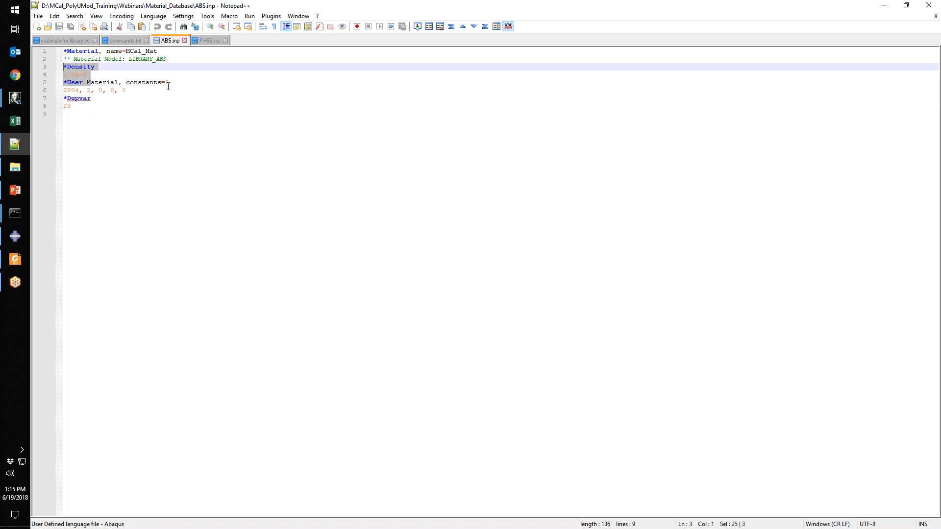
left_click(204, 41)
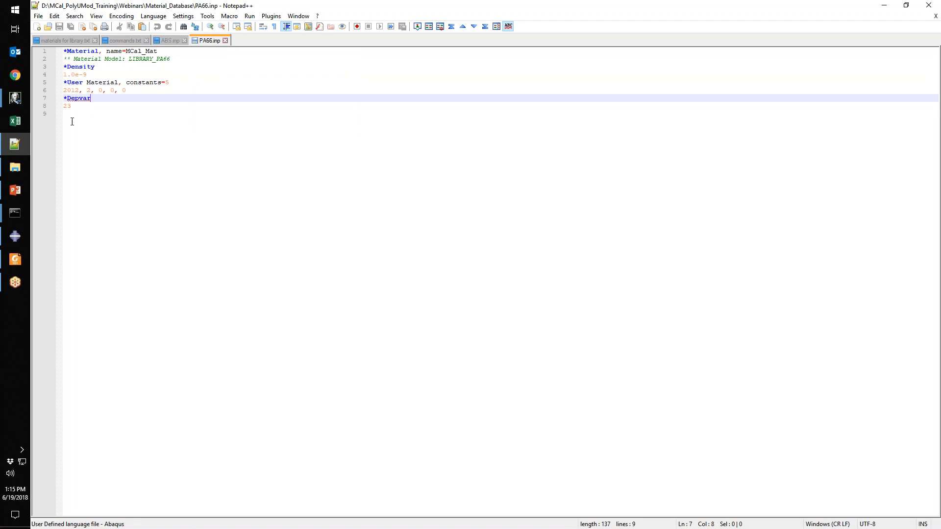
left_click_drag(133, 92, 41, 89)
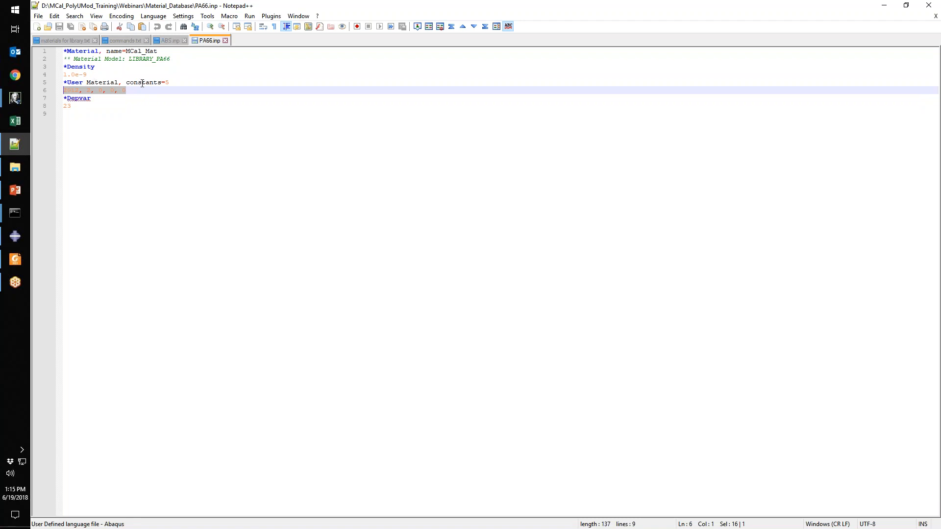
Switch to Abaqus/CAE, show the plate part in the Mesh module in a maximized viewport and inspect its mesh from several angles.
left_click(16, 237)
left_click(316, 59)
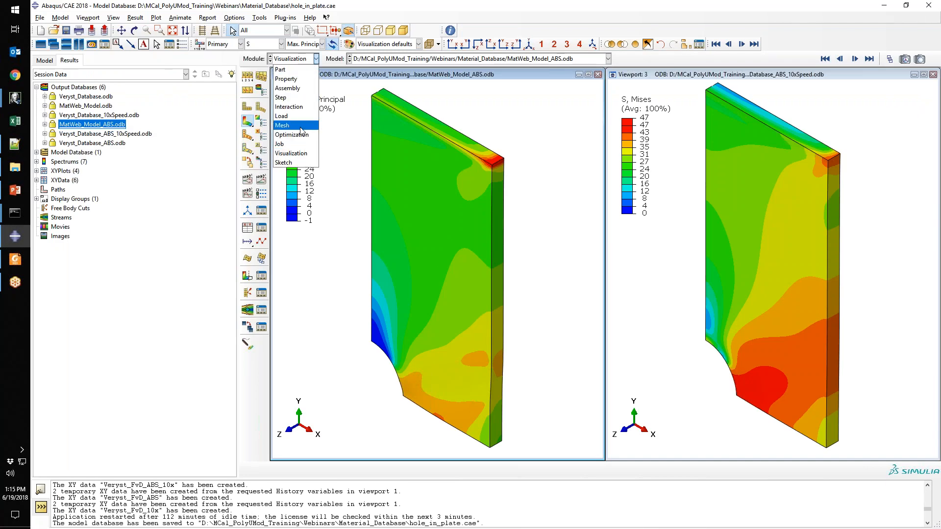
left_click(283, 126)
left_click(590, 74)
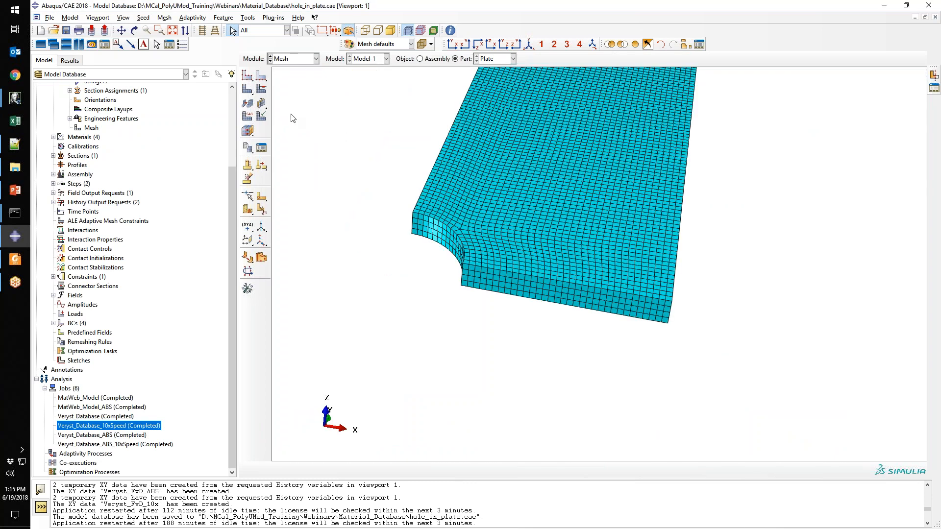
left_click(592, 45)
key("Escape")
left_click(530, 46)
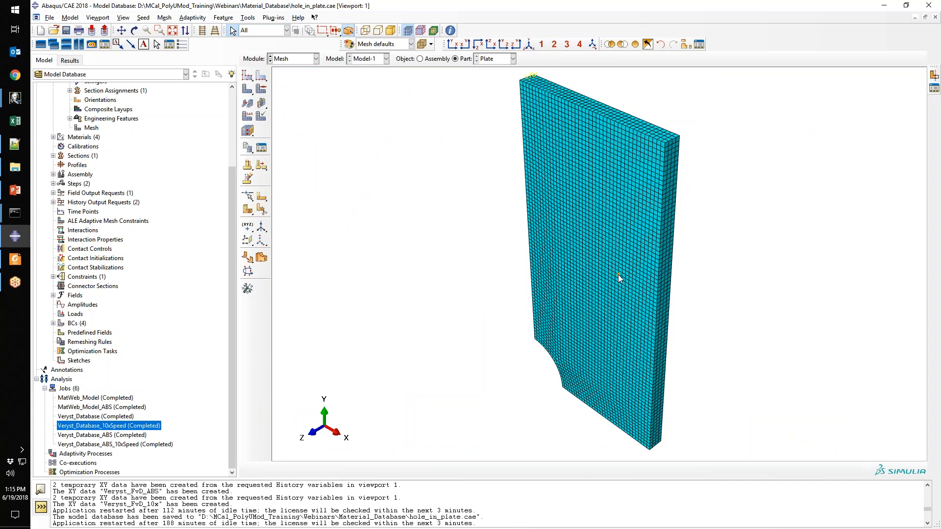
left_click_drag(611, 272, 602, 340)
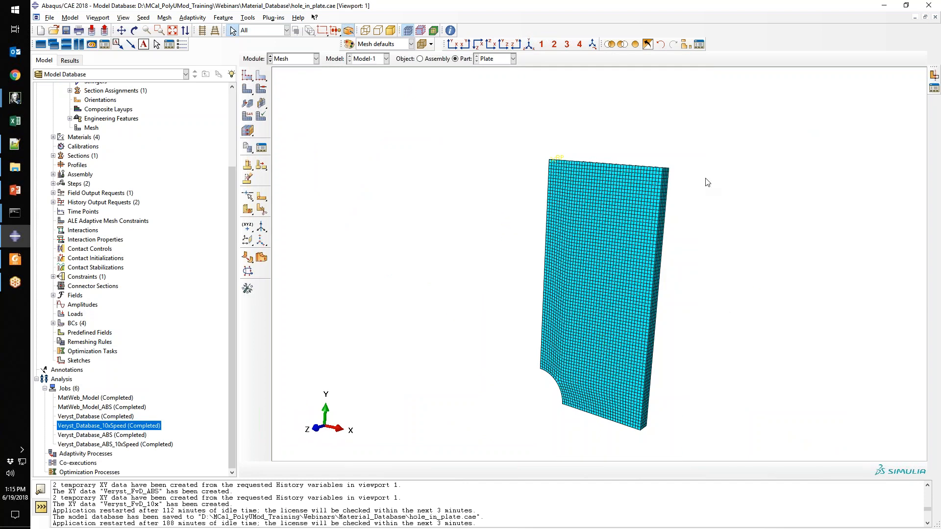
left_click_drag(580, 356, 569, 303)
left_click_drag(630, 273, 526, 291)
left_click_drag(578, 278, 635, 264)
left_click_drag(508, 341, 577, 264)
left_click_drag(552, 363, 587, 352)
Show the plate assembly in the Load module and inspect its boundary conditions from several angles.
left_click(293, 59)
left_click(290, 116)
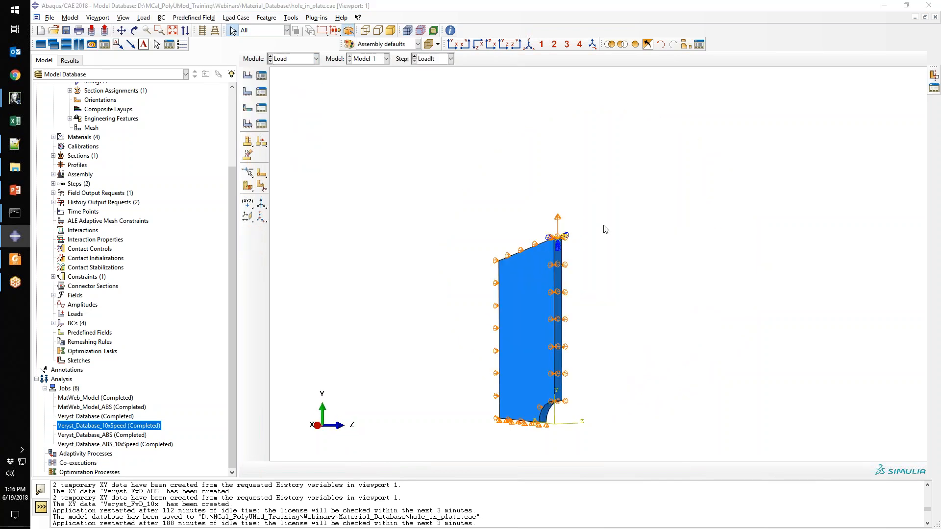
left_click_drag(515, 371, 533, 338)
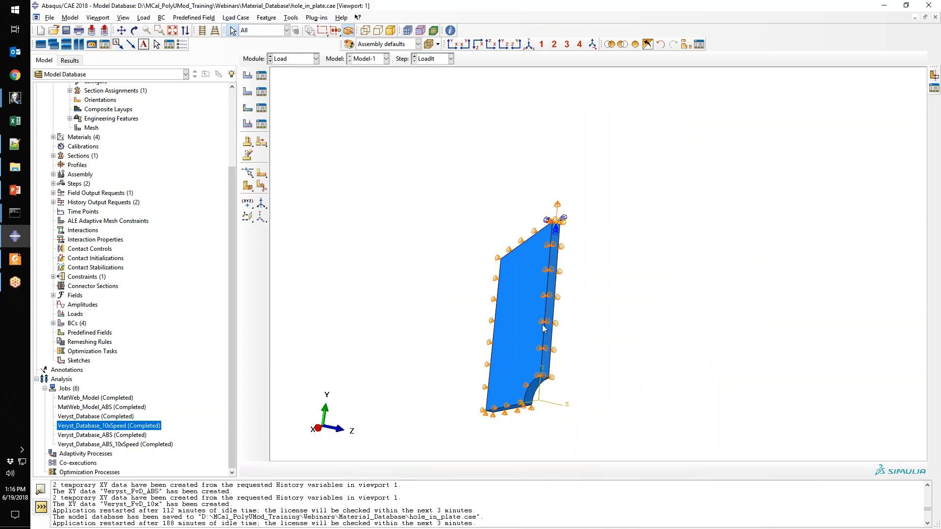
left_click_drag(562, 212, 548, 394)
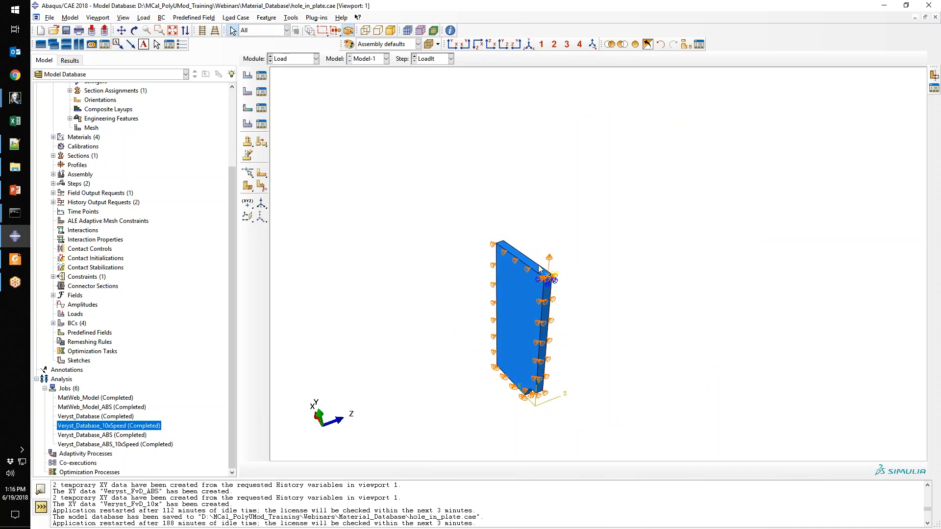
left_click_drag(538, 370, 557, 277)
left_click_drag(562, 232, 608, 327)
left_click_drag(597, 362, 629, 238)
left_click_drag(573, 269, 607, 283)
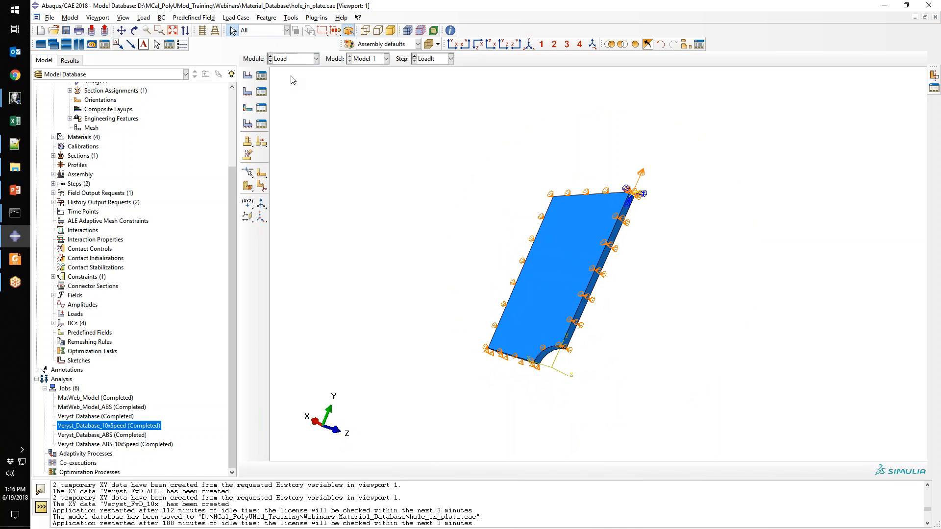
Switch to the Property module and review the User Material constants of VerystDatabase_ABS, closing the material without changes.
left_click(294, 59)
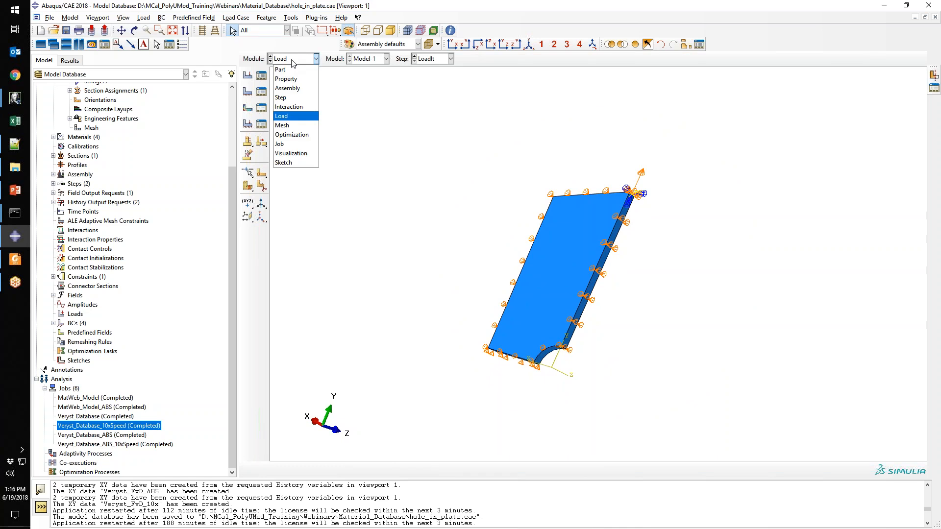
left_click(297, 83)
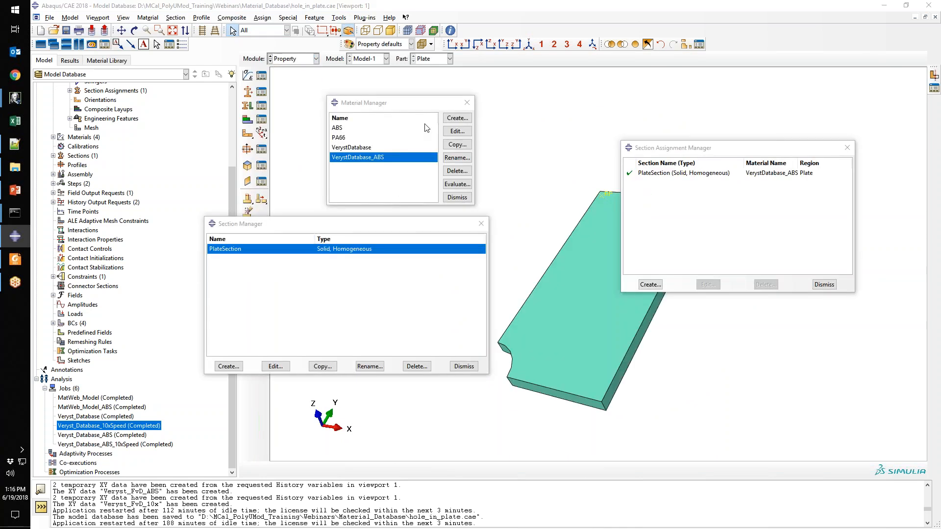
left_click_drag(377, 104, 349, 102)
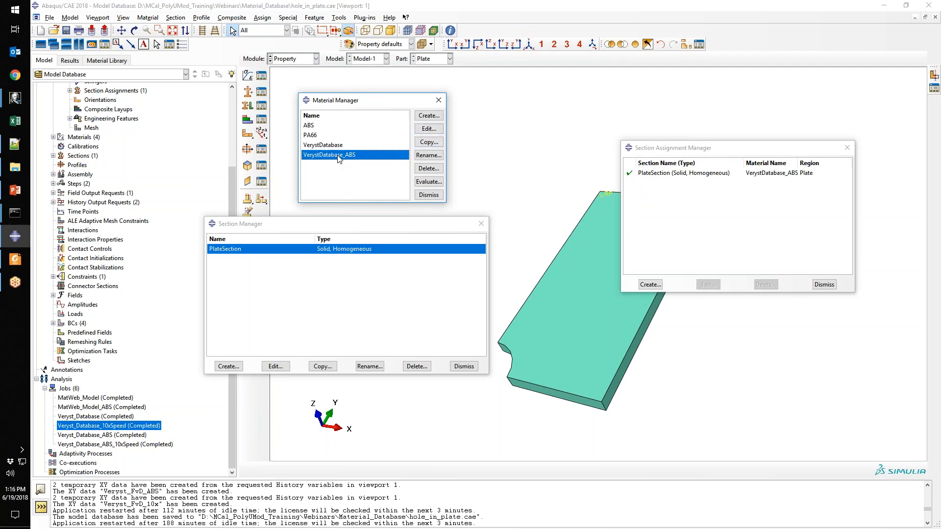
left_click(428, 129)
left_click(231, 149)
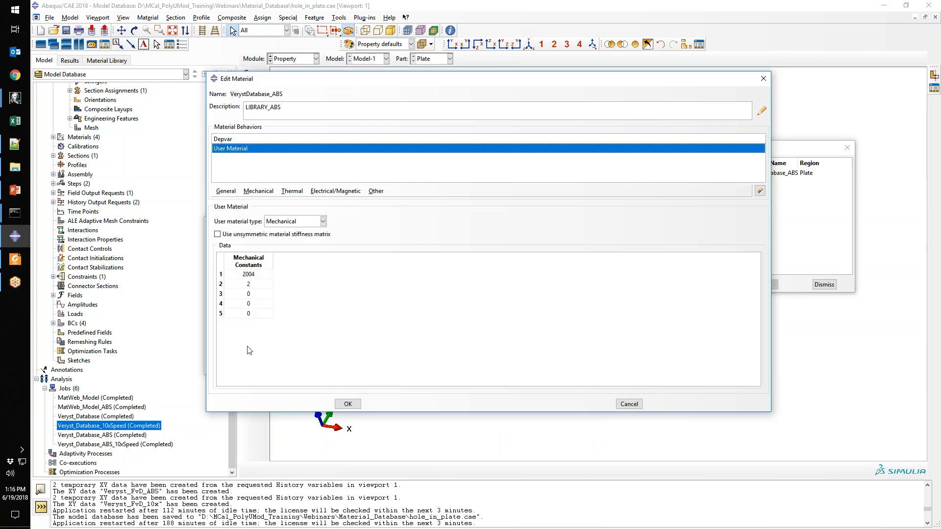
left_click(628, 403)
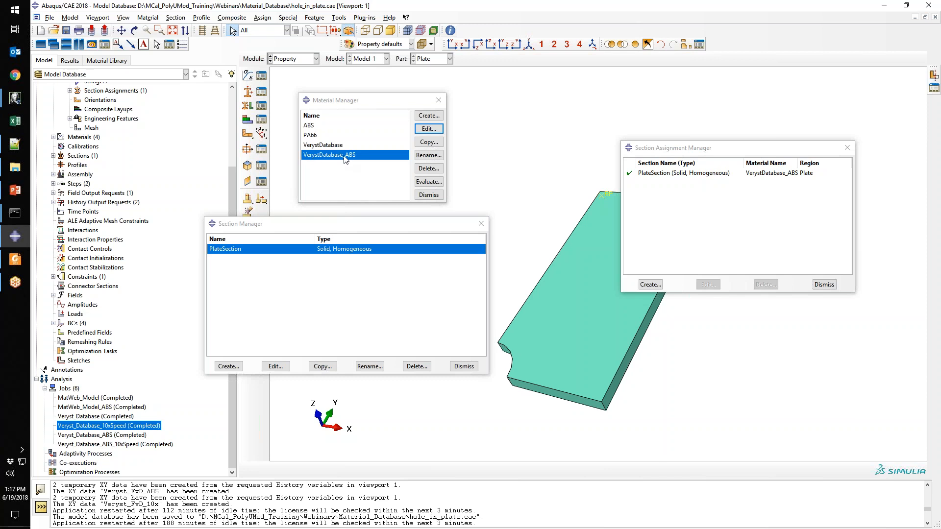
Open the ABS material for editing and review its elastic and plastic data.
left_click(309, 126)
left_click(428, 129)
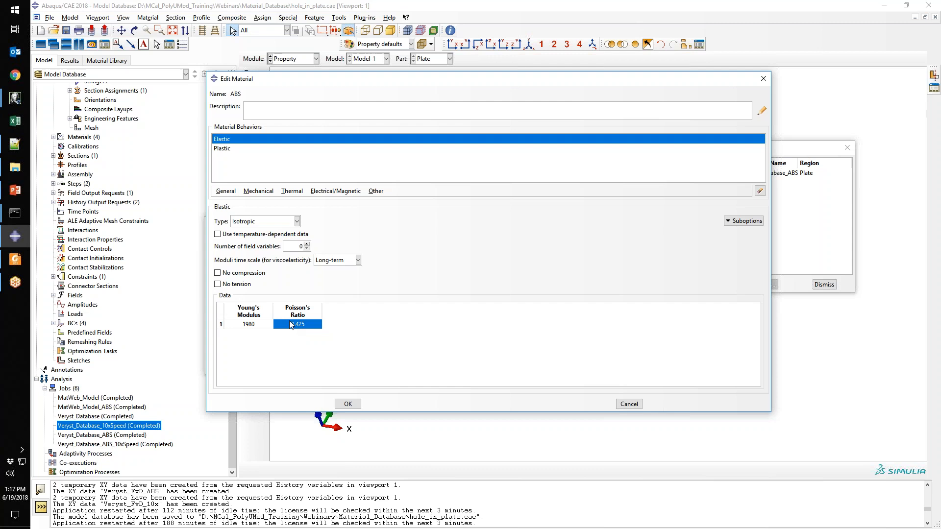
left_click(227, 150)
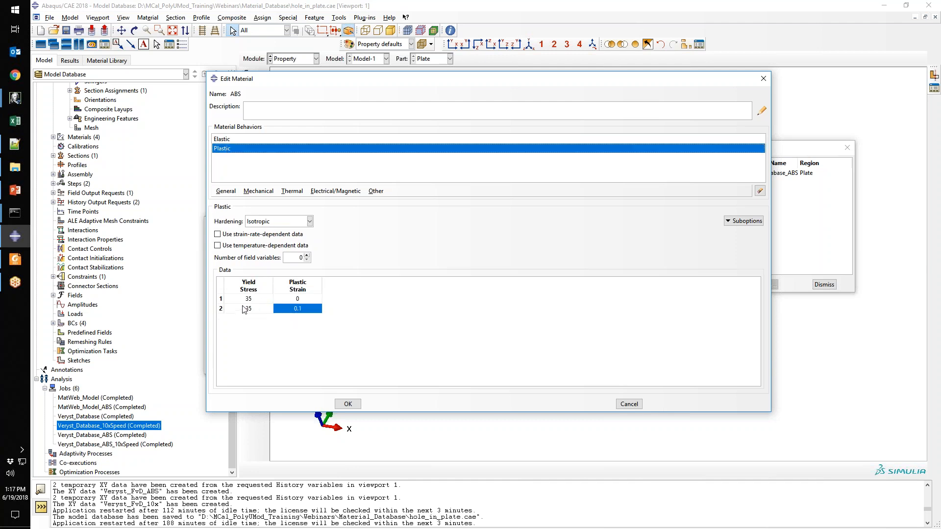
key("Delete")
Switch to Foxit Reader and examine the mechanical properties in the MatWeb overview of extruded ABS materials.
mouse_move(6, 262)
left_click(7, 263)
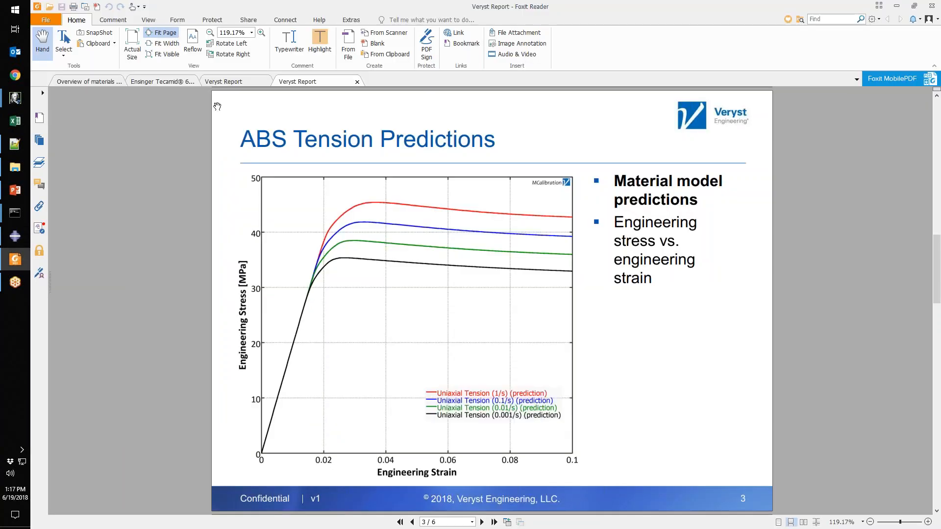
scroll(529, 257, "up", 15)
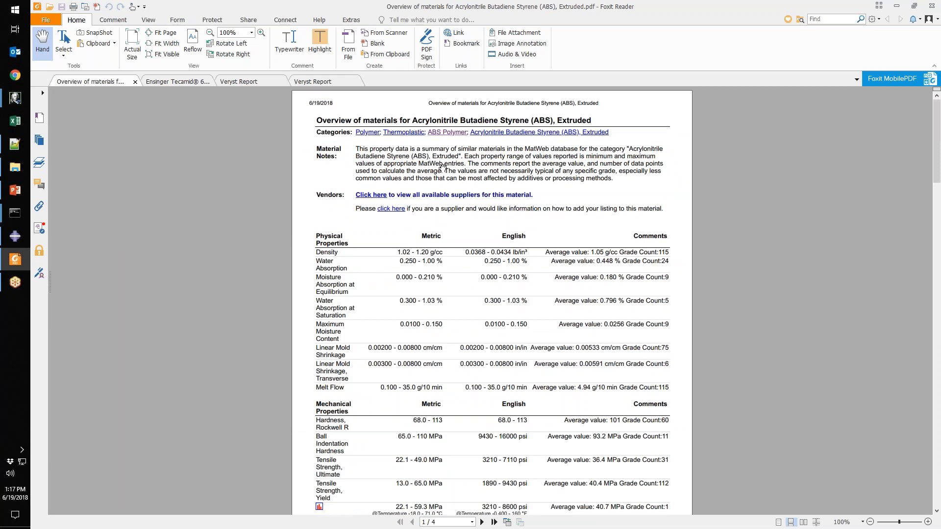
scroll(463, 274, "down", 3)
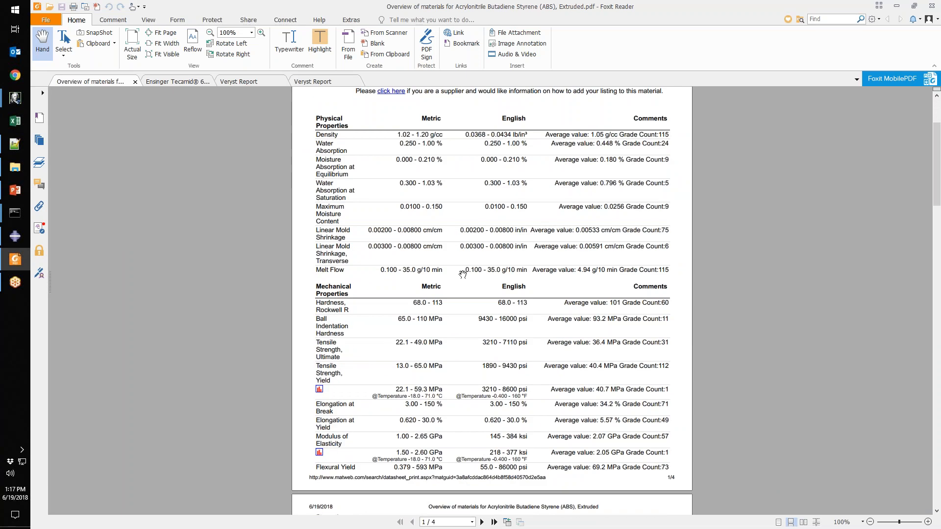
scroll(462, 274, "down", 1)
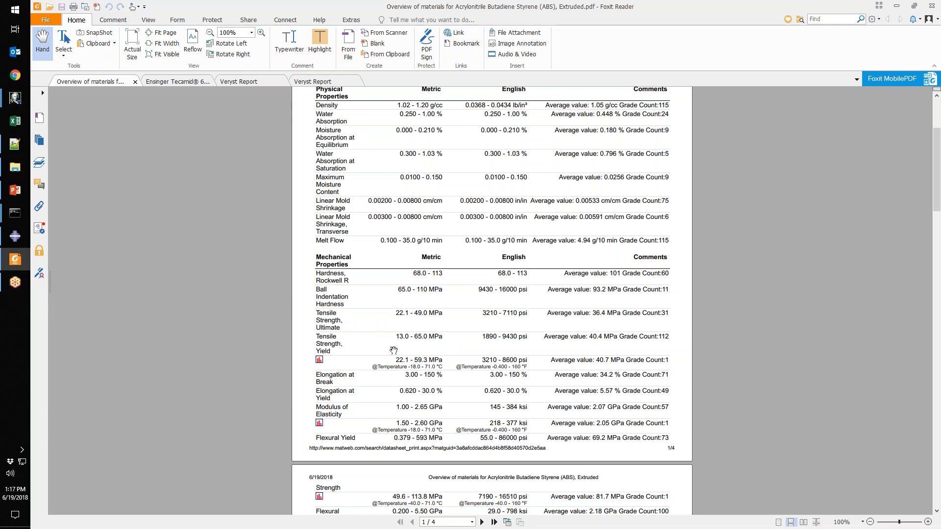
scroll(394, 376, "up", 3)
scroll(391, 332, "up", 4)
scroll(391, 331, "down", 6)
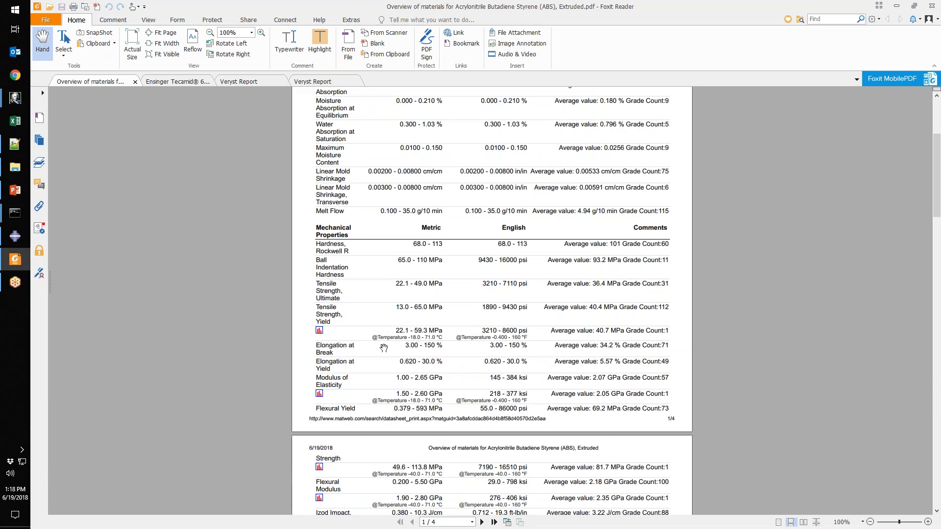
Return to Abaqus/CAE, close the ABS material without changes and switch to the Visualization module.
key("alt+Tab")
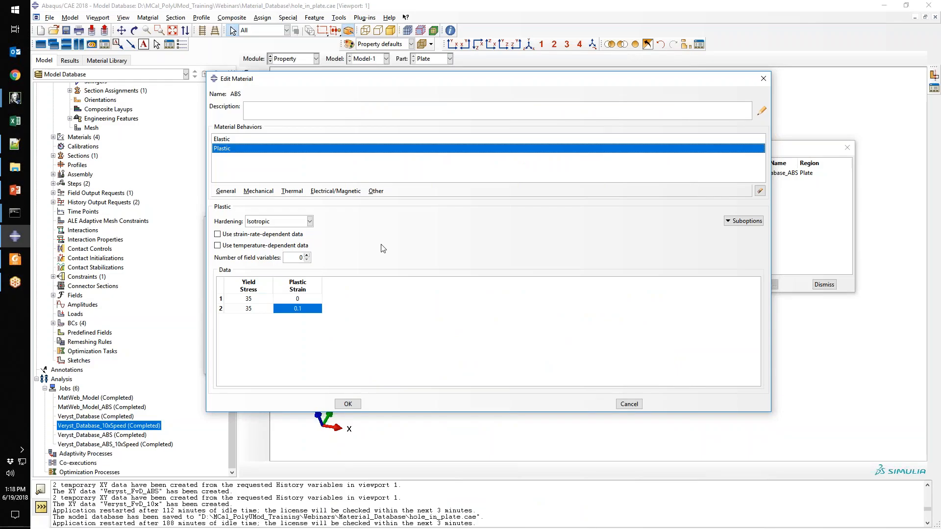
left_click(629, 404)
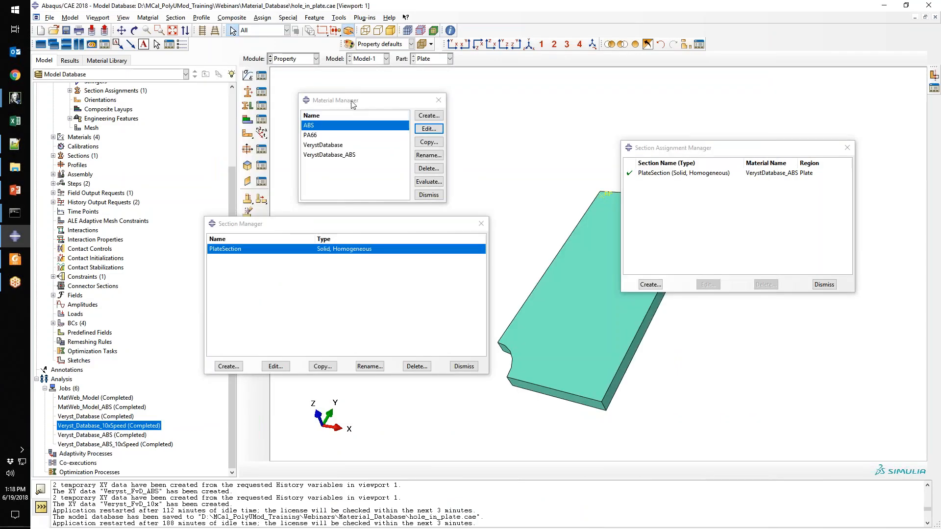
left_click(304, 59)
left_click(294, 154)
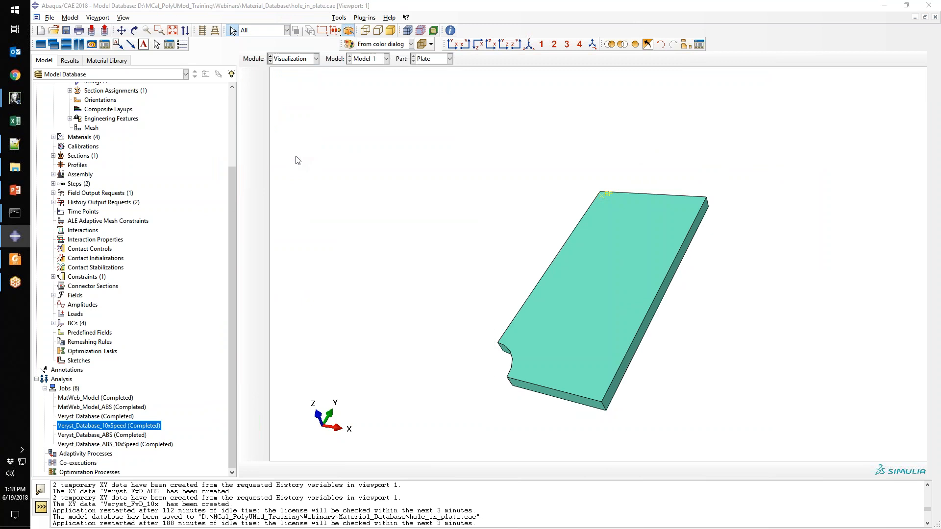
Tile the viewports vertically and display Mises stress for MatWeb_Model_ABS beside the Veryst_Database_ABS_10xSpeed results.
left_click(106, 18)
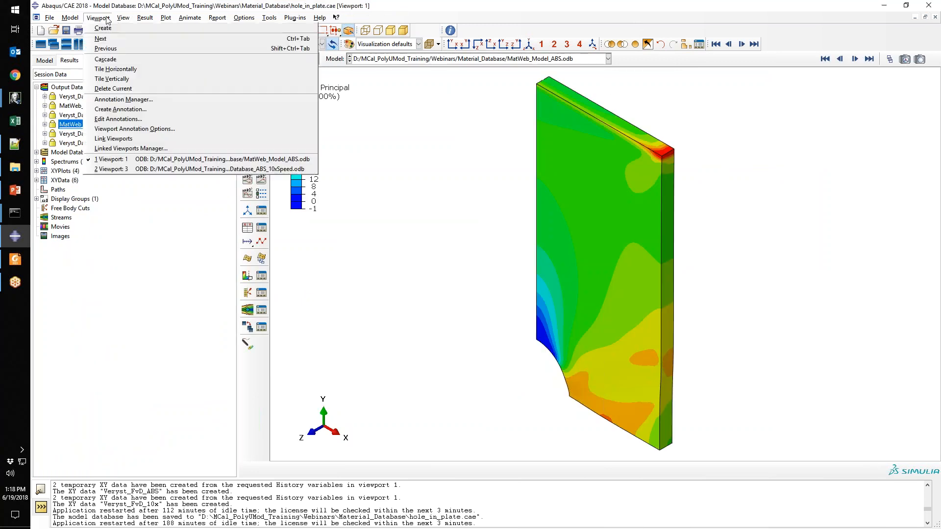
left_click(133, 79)
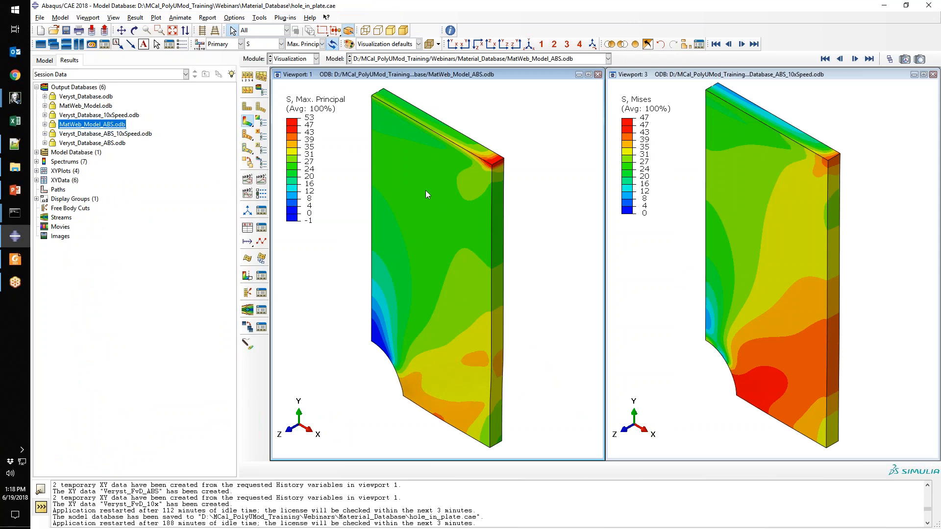
left_click(395, 159)
left_click(303, 46)
left_click(300, 57)
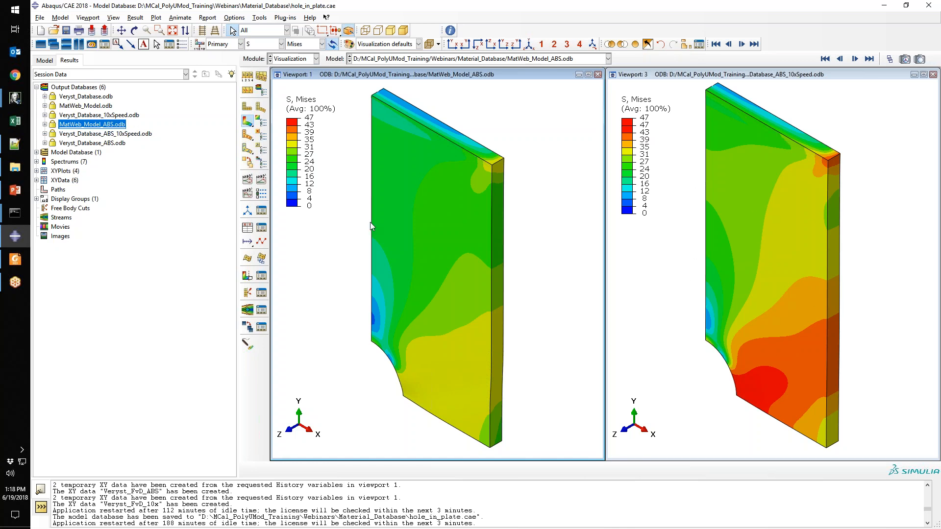
Maximize Viewport 1 to compare the MatWeb_FvD, Veryst_FvD and Veryst_FvD_10x force-displacement curves, and switch to PowerPoint.
left_click(455, 302)
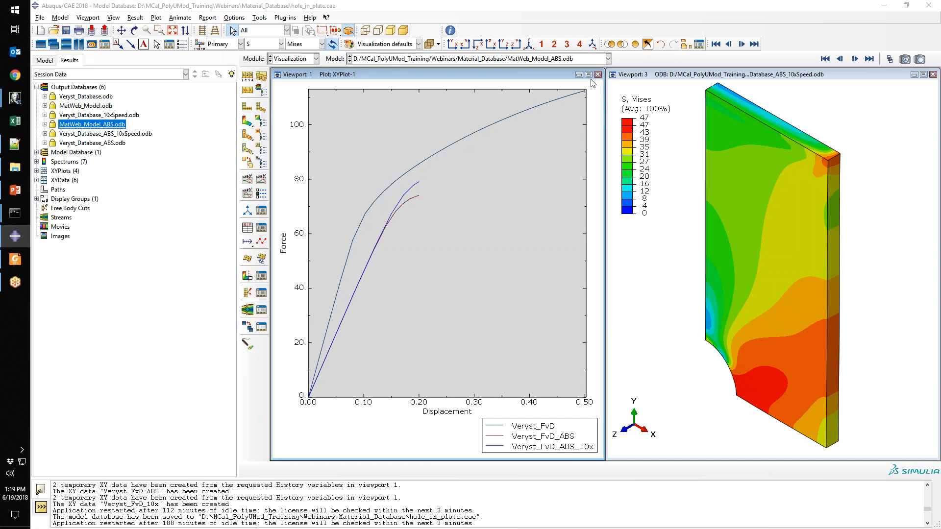
left_click(588, 74)
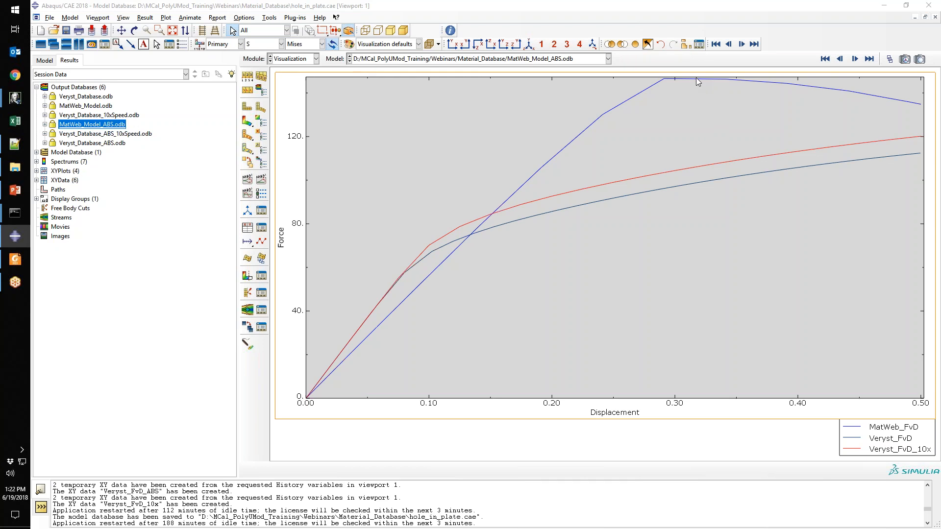
left_click(14, 189)
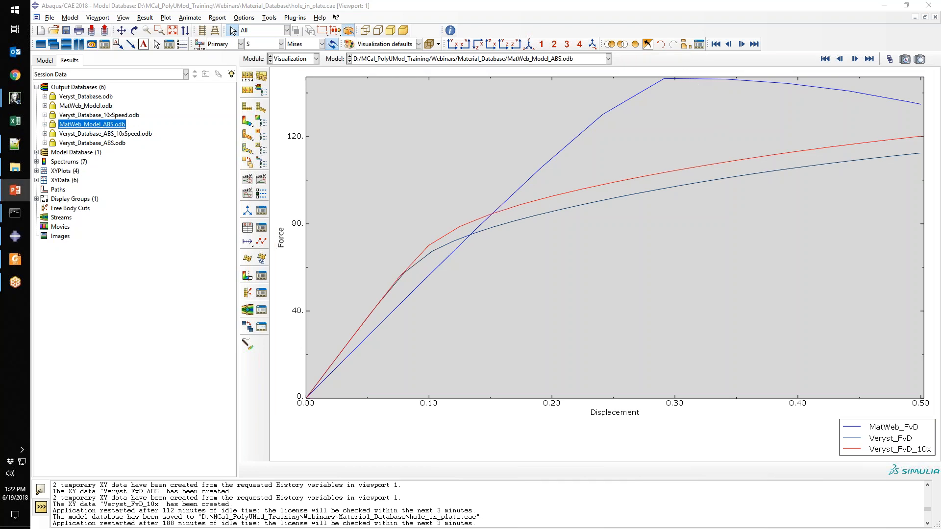